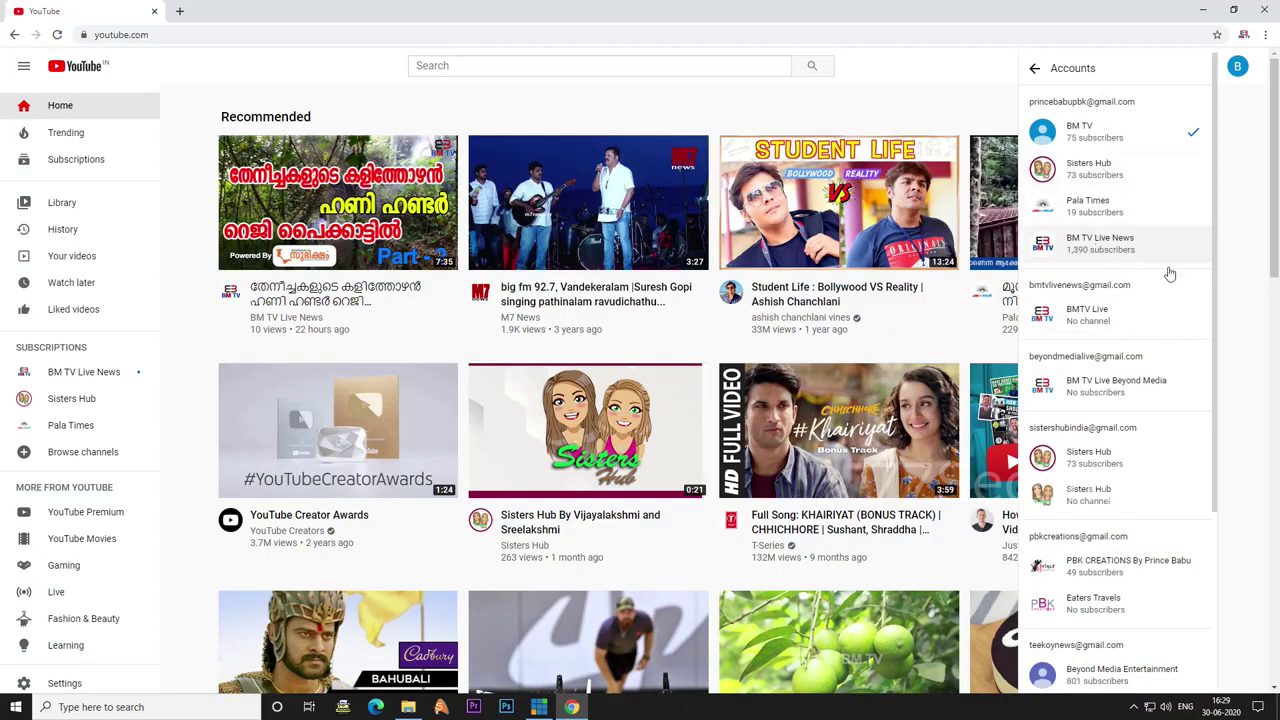
Step: Switch to the BM TV Live News channel and open YouTube Studio from the avatar menu
{"action": "left_click", "coordinate": [1121, 250]}
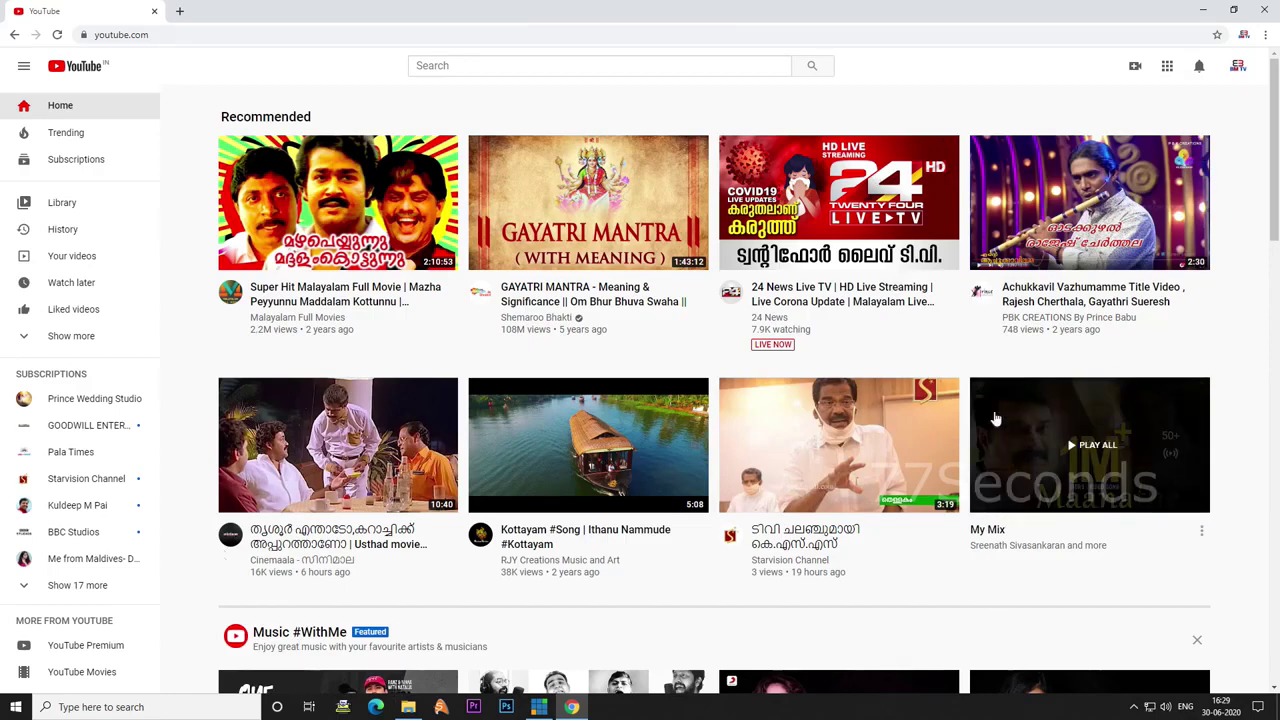
{"action": "left_click", "coordinate": [1238, 66]}
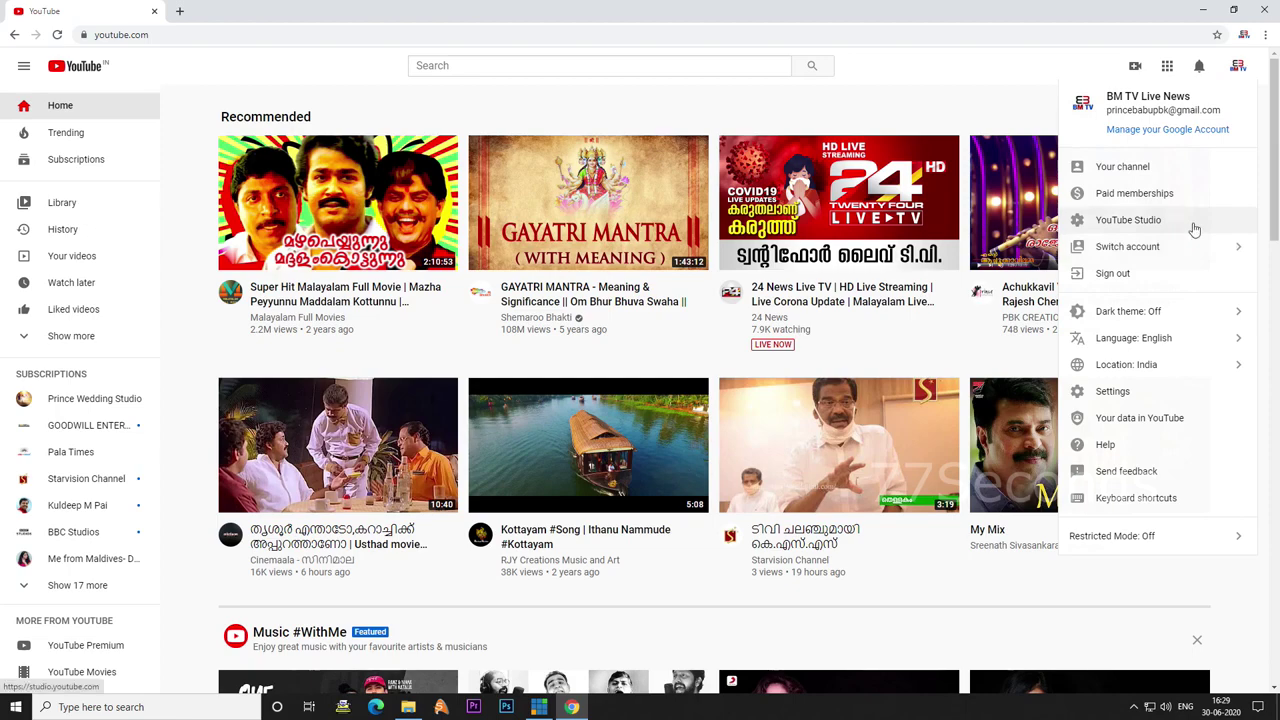
{"action": "left_click", "coordinate": [1193, 229]}
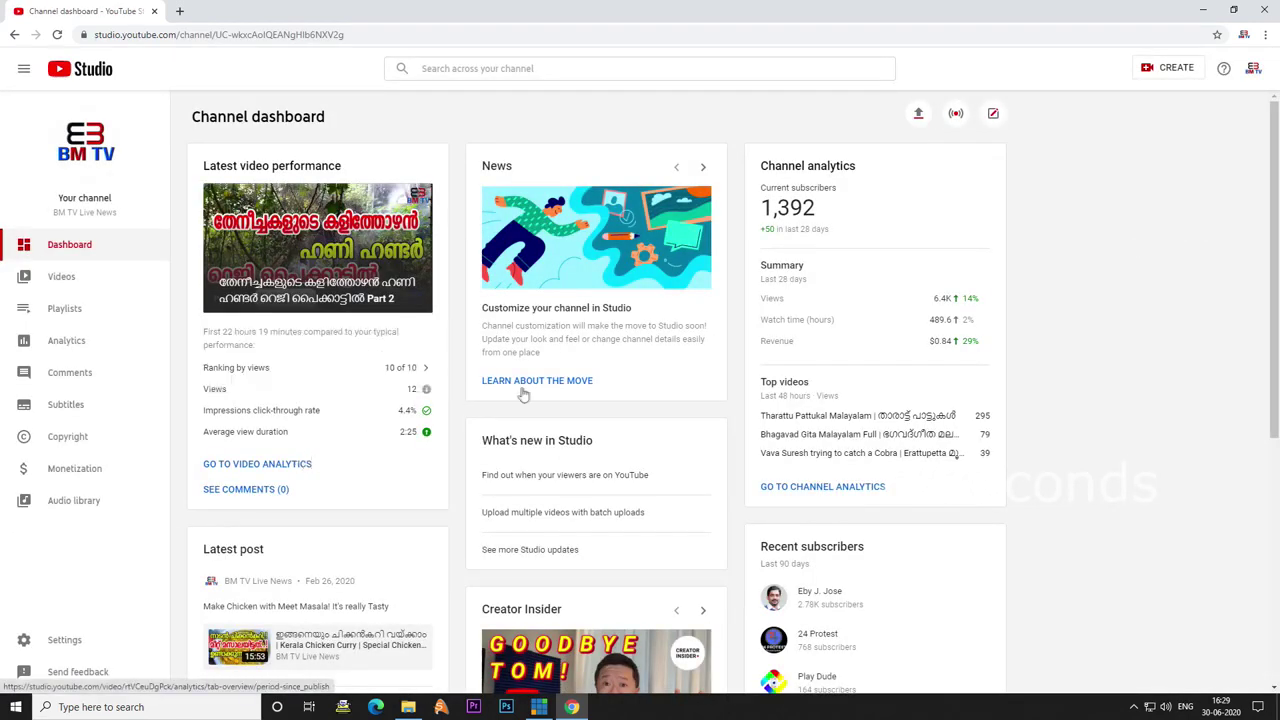
Step: Visit the BM TV Live News channel page, pause its featured video, and open YouTube account settings
{"action": "scroll", "coordinate": [871, 320], "scroll_direction": "down", "scroll_amount": 2}
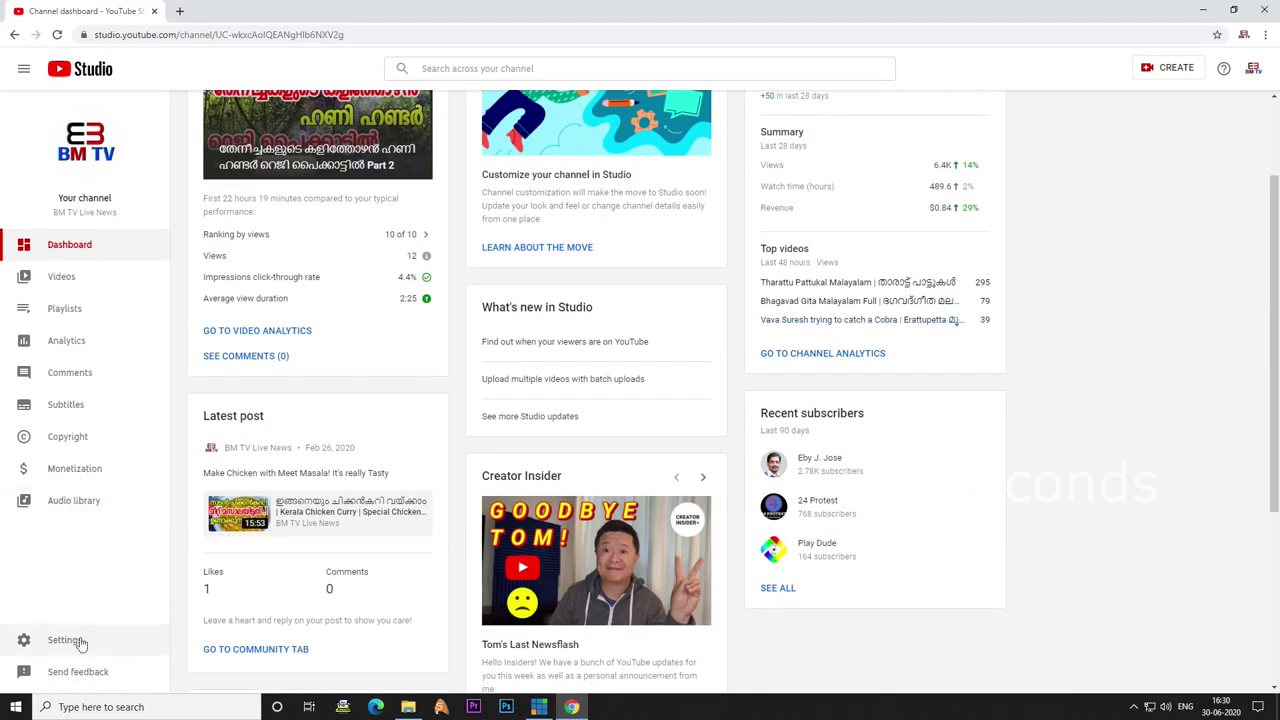
{"action": "left_click", "coordinate": [1253, 68]}
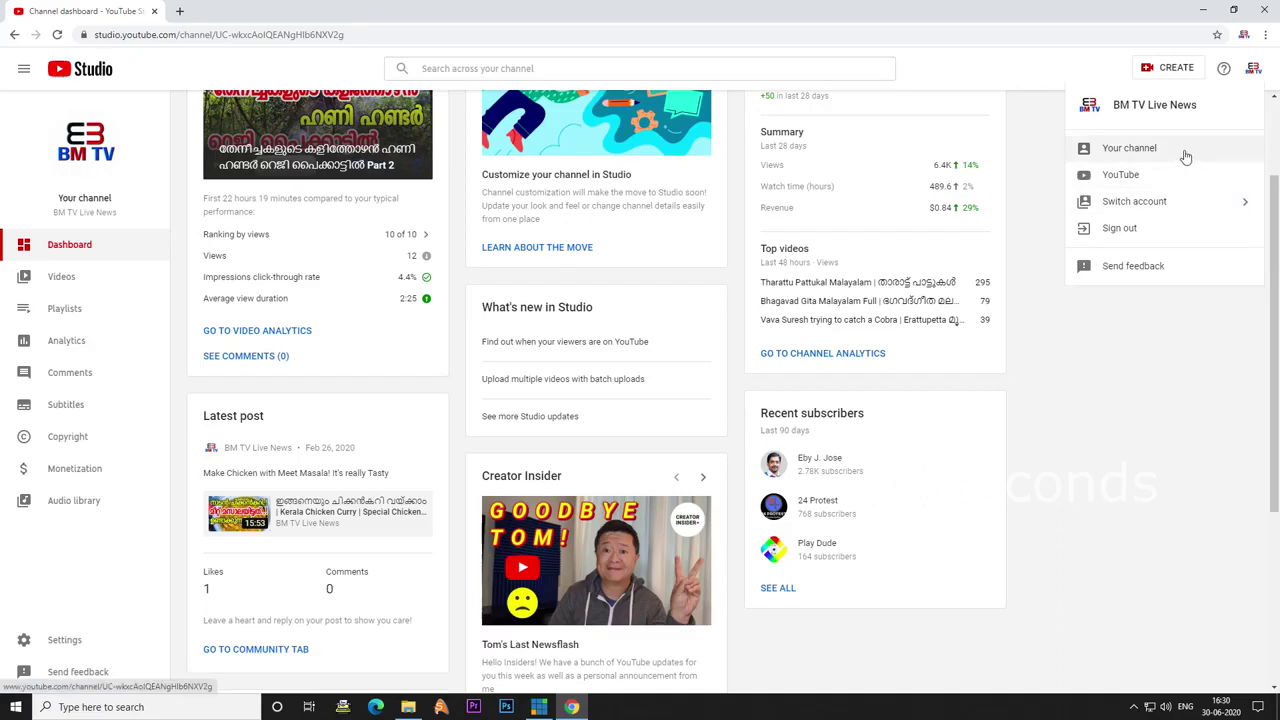
{"action": "left_click", "coordinate": [1149, 161]}
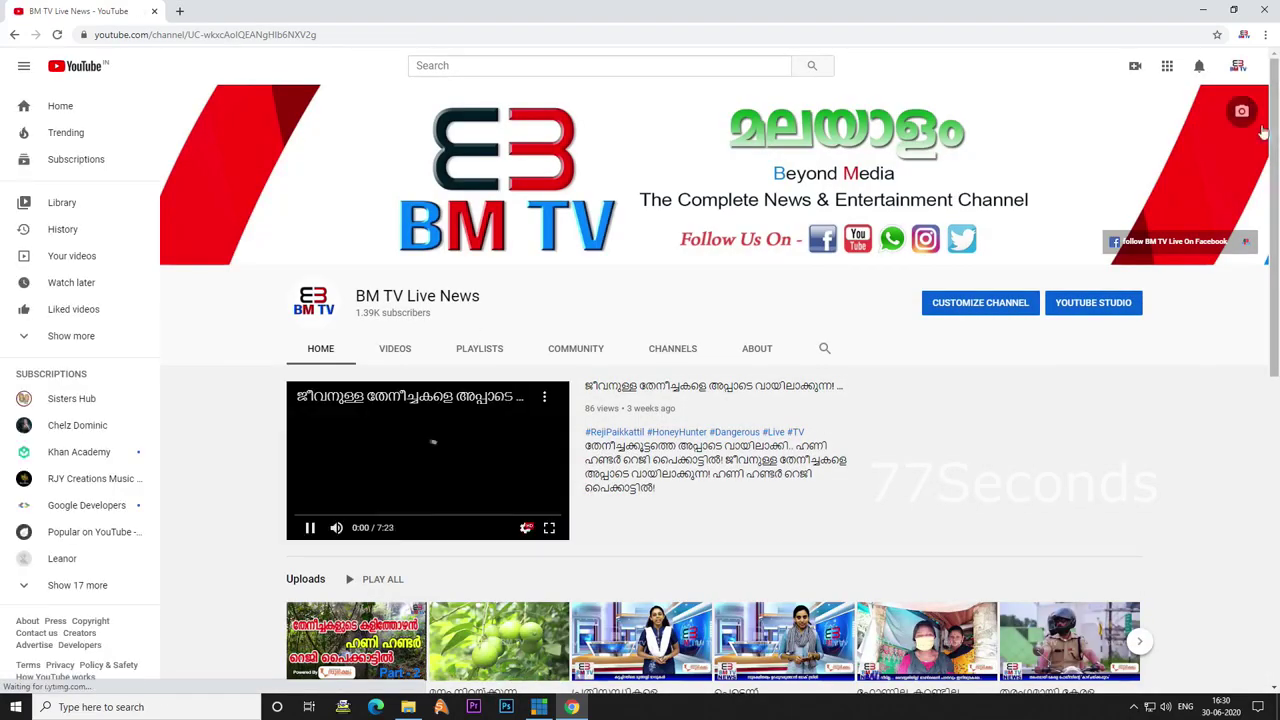
{"action": "left_click", "coordinate": [1242, 69]}
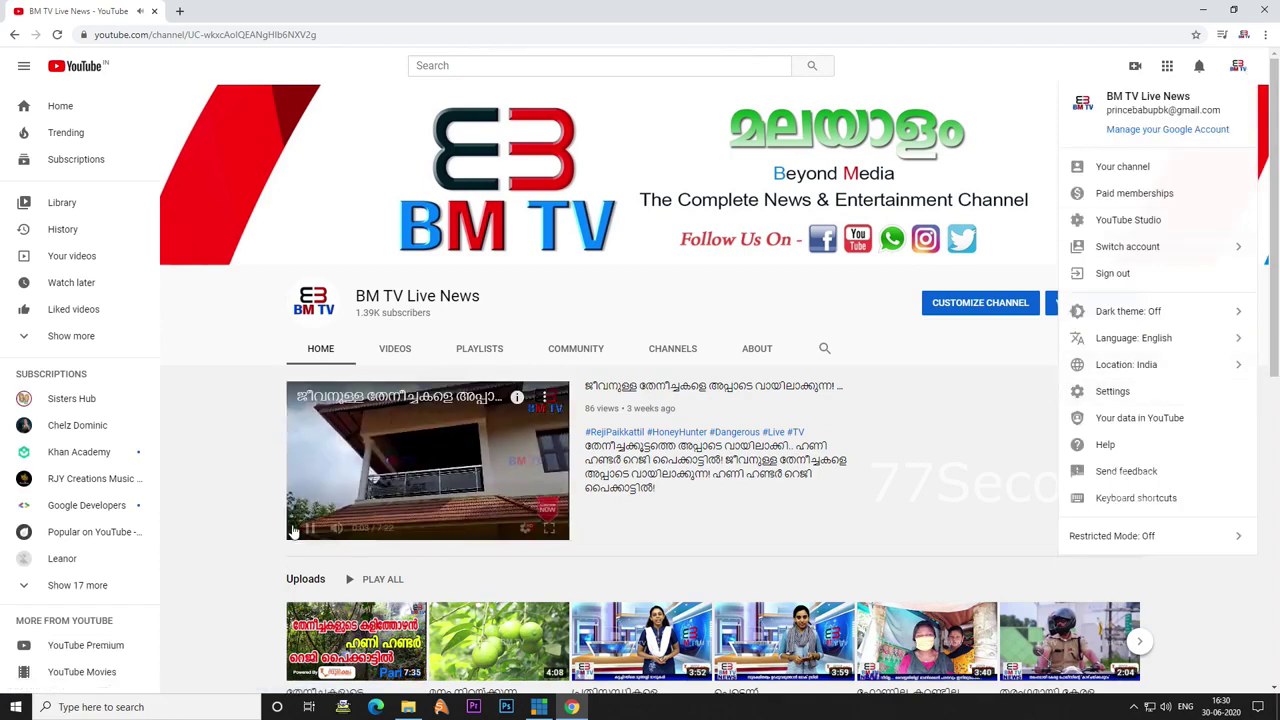
{"action": "left_click", "coordinate": [309, 528]}
{"action": "left_click", "coordinate": [1238, 66]}
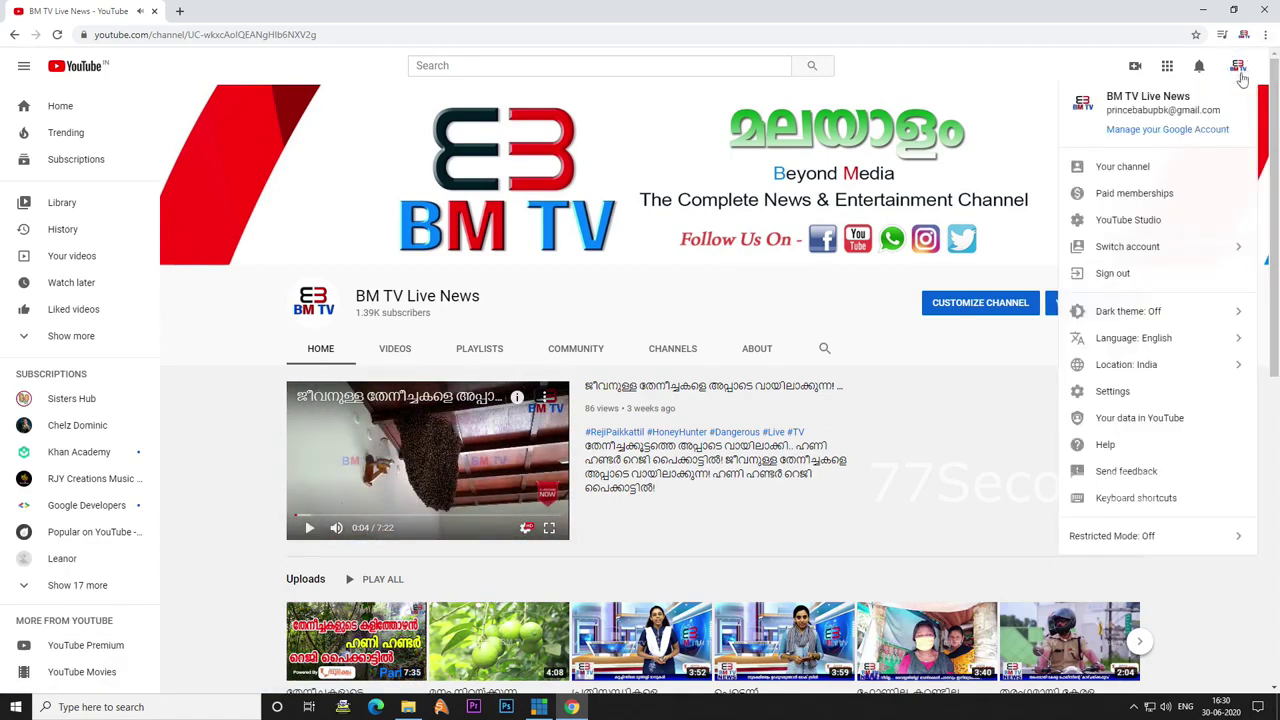
{"action": "left_click", "coordinate": [1132, 402]}
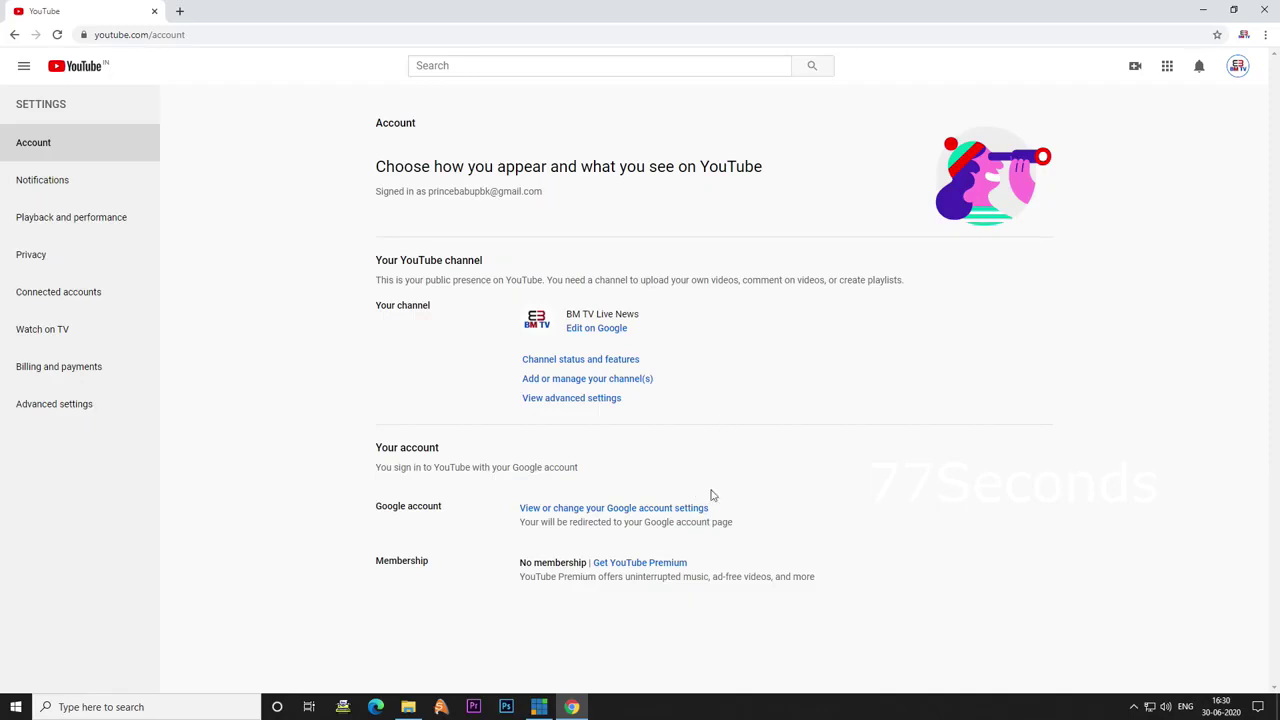
Step: Check the advanced settings, return, and open 'Add or manage your channel(s)' to list all channels
{"action": "left_click", "coordinate": [612, 400]}
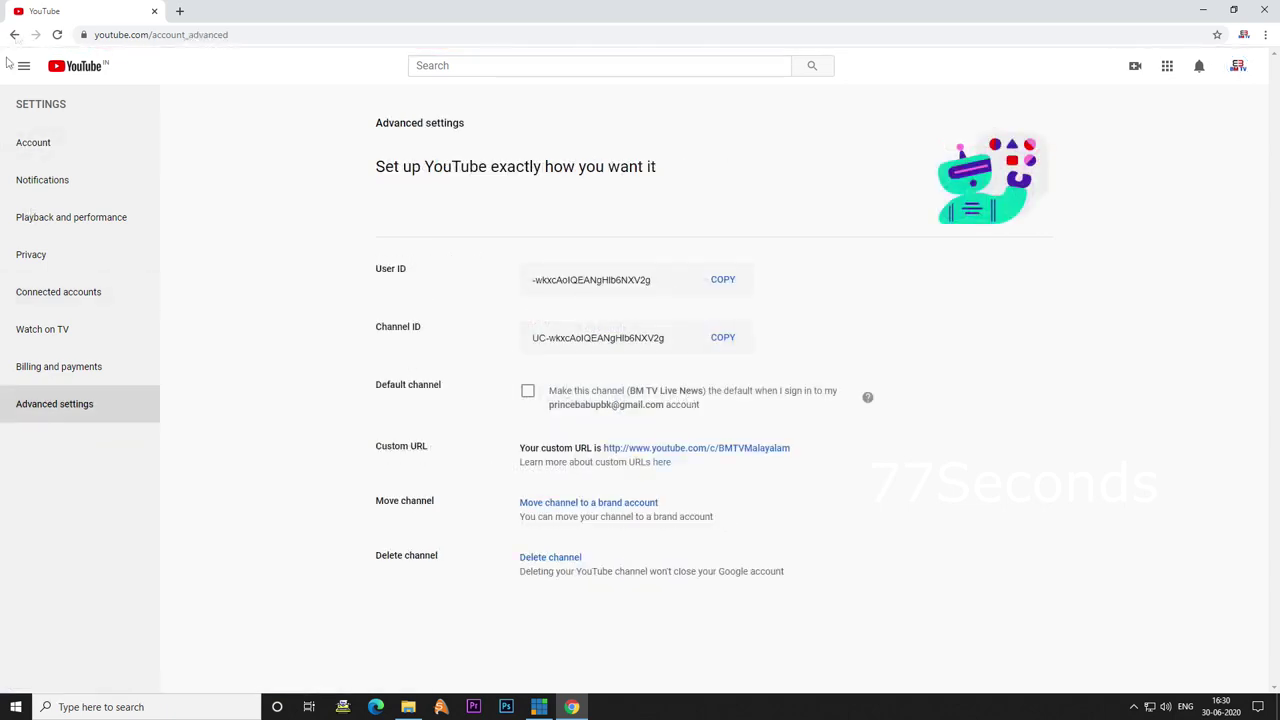
{"action": "left_click", "coordinate": [14, 35]}
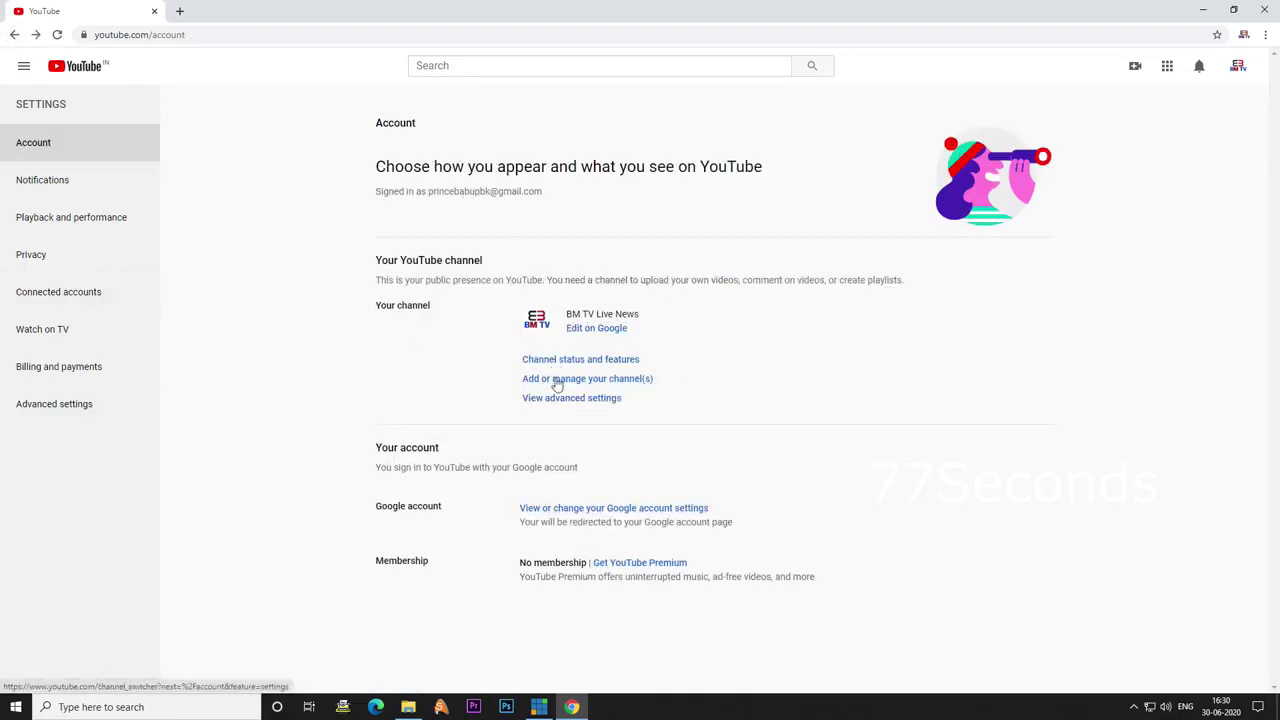
{"action": "left_click", "coordinate": [557, 380]}
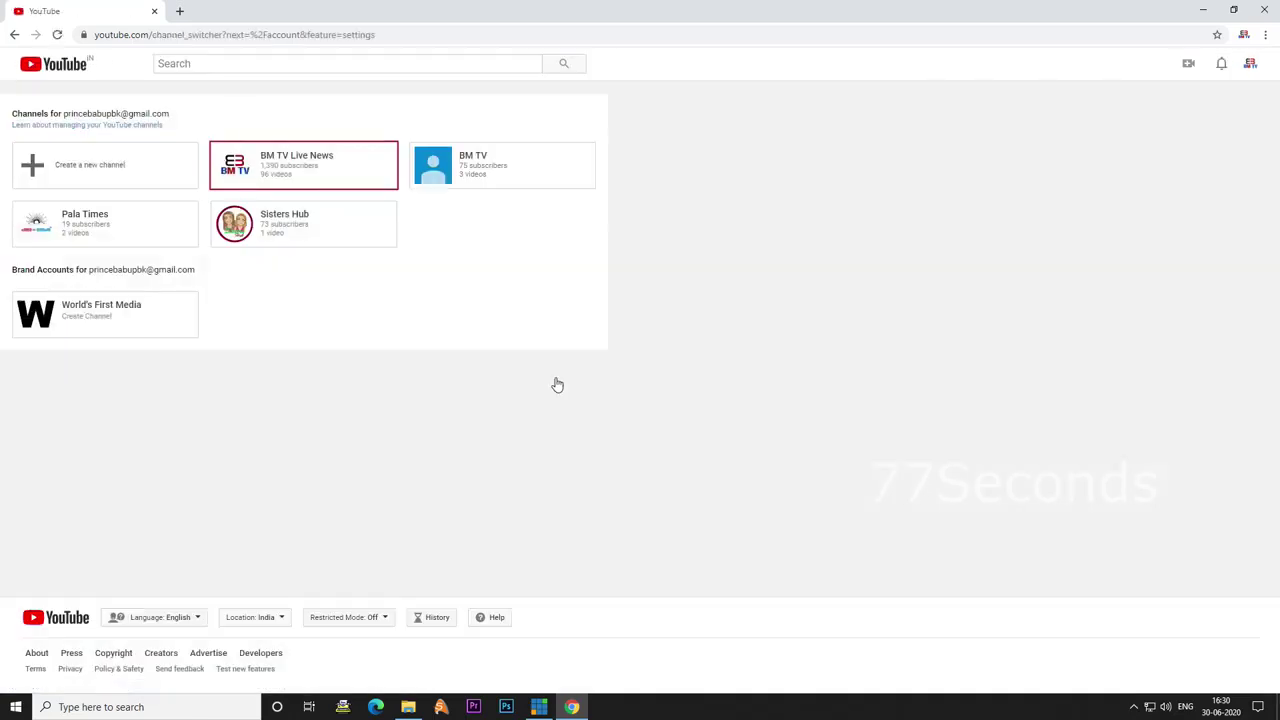
Step: Create a new channel with the Brand Account name 'BM TV LIVE'
{"action": "left_click", "coordinate": [111, 176]}
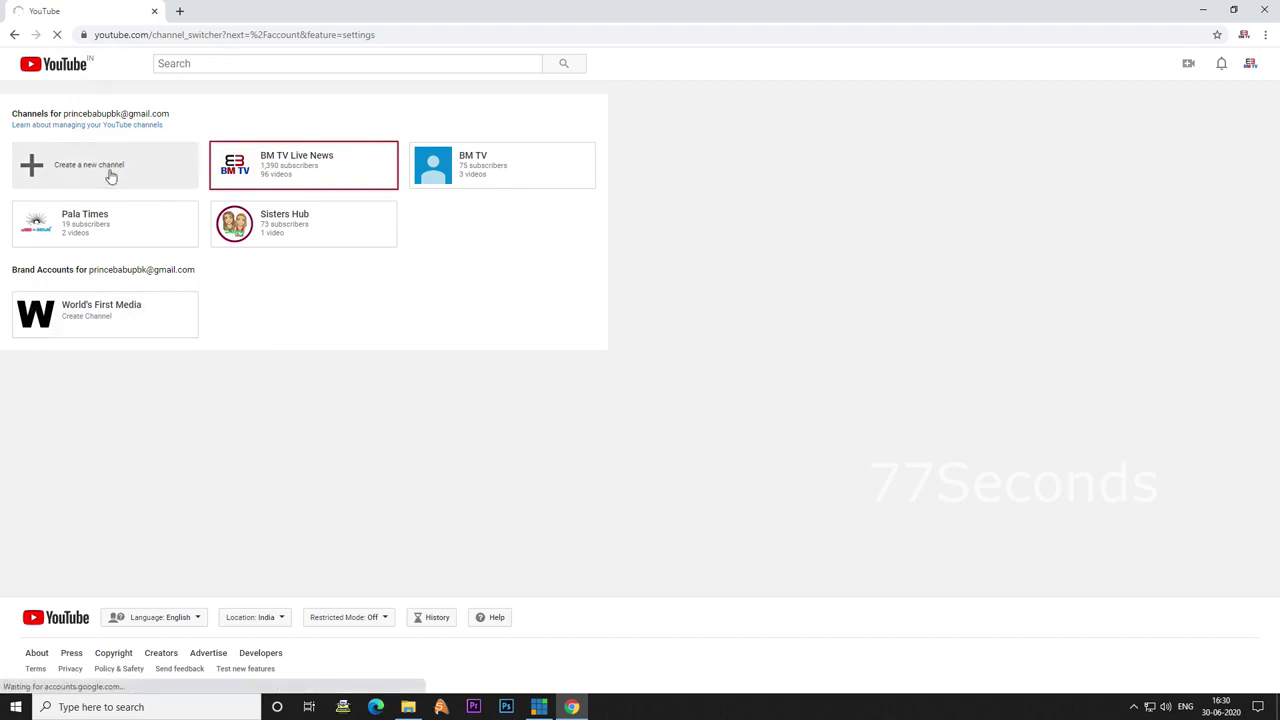
{"action": "left_click", "coordinate": [484, 272]}
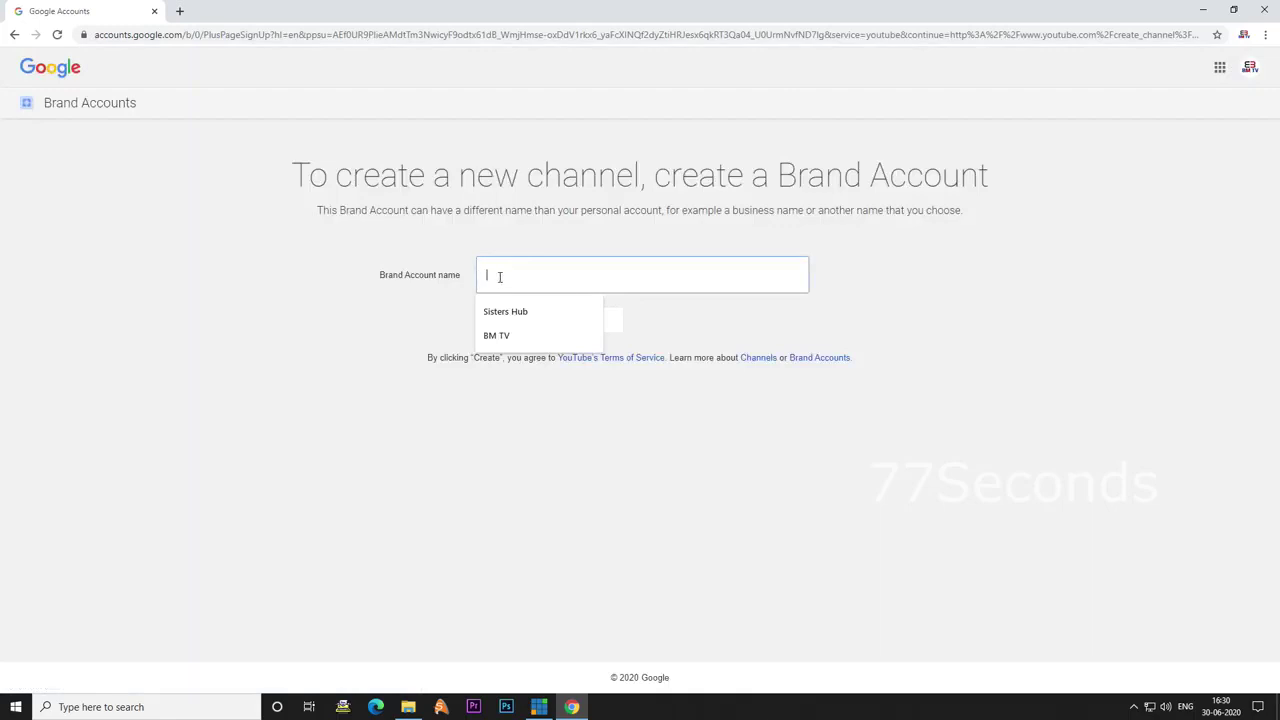
{"action": "type", "text": "bm"}
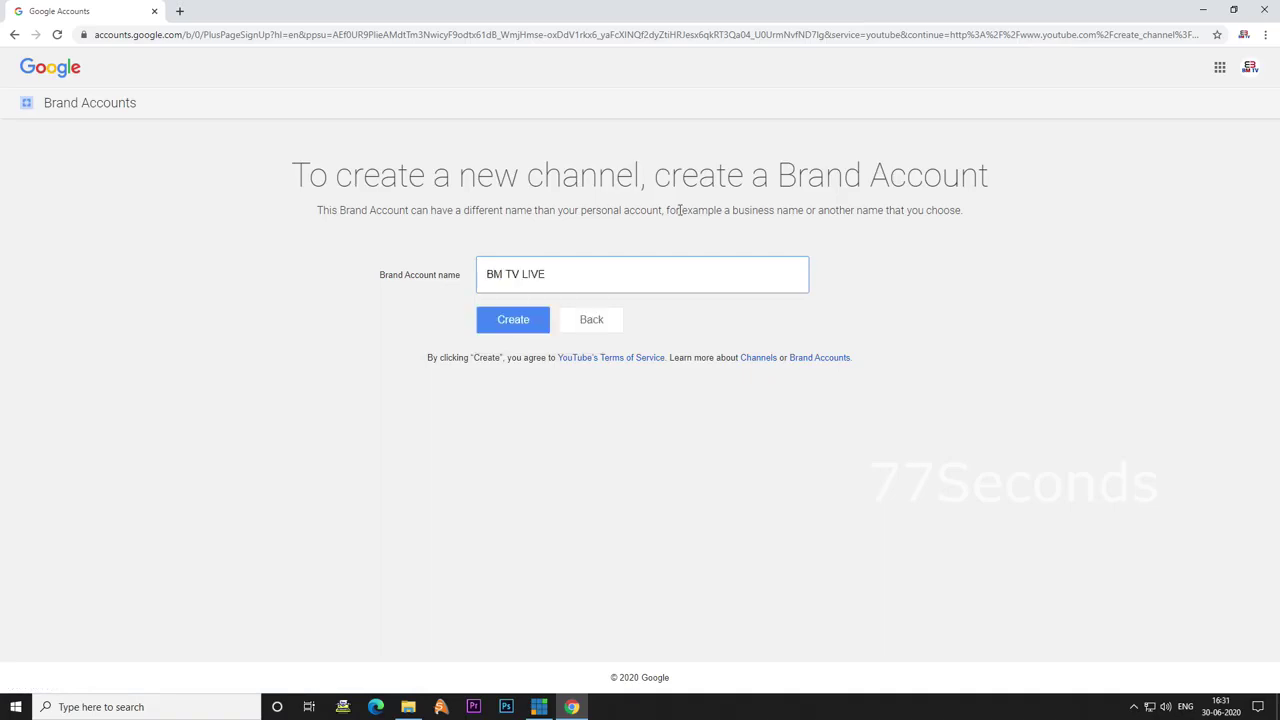
{"action": "left_click", "coordinate": [515, 324]}
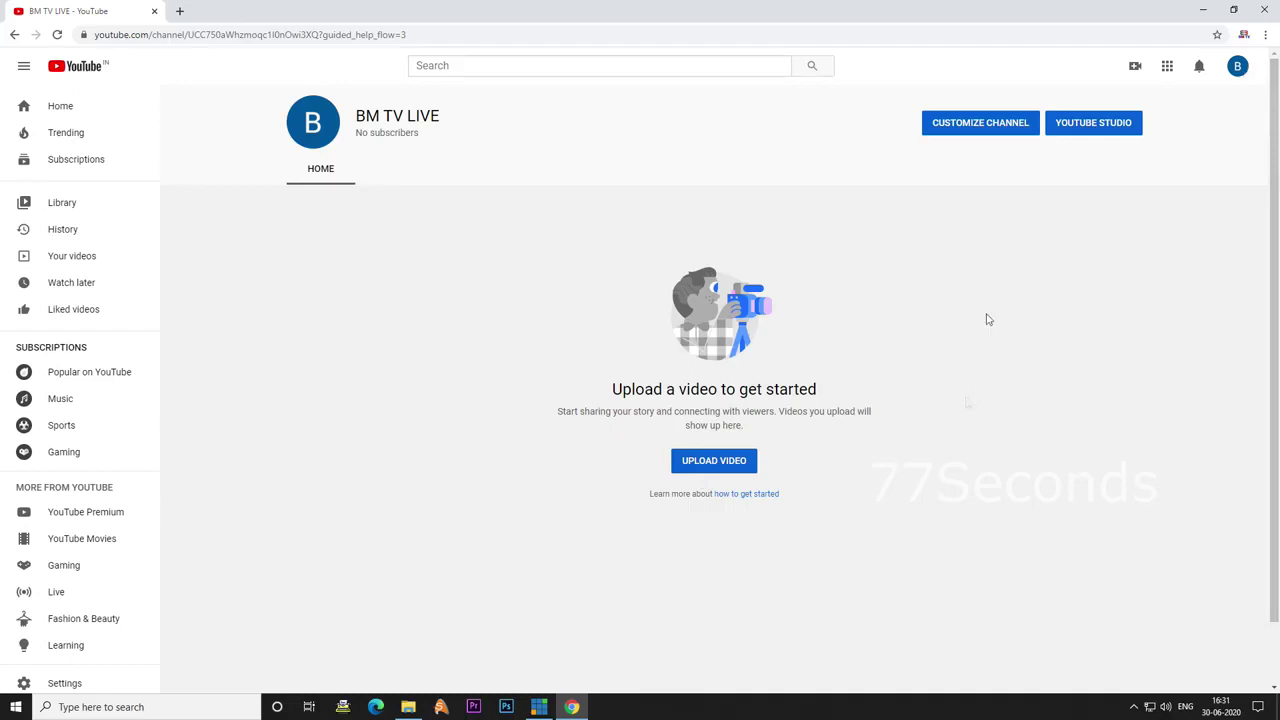
Step: Go from Customize Channel to BM TV LIVE's Video Manager and close the 'Hello new YouTube Studio' popup
{"action": "left_click", "coordinate": [991, 131]}
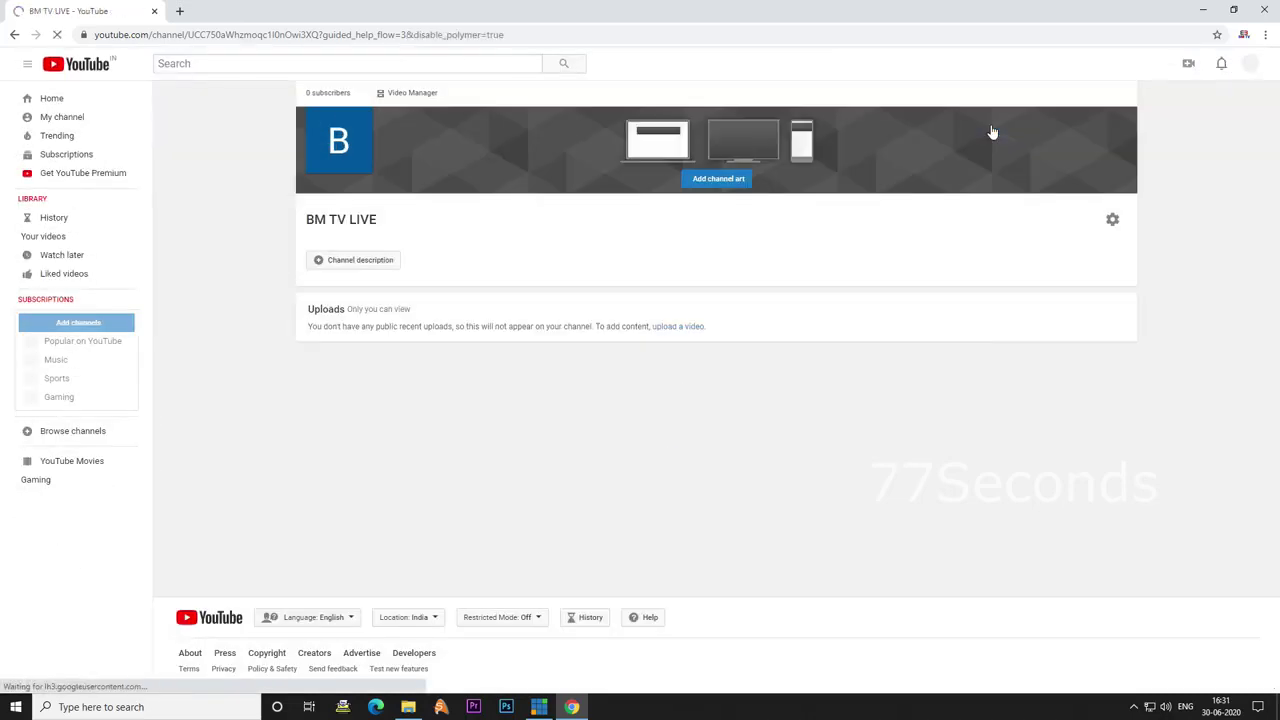
{"action": "left_click", "coordinate": [429, 93]}
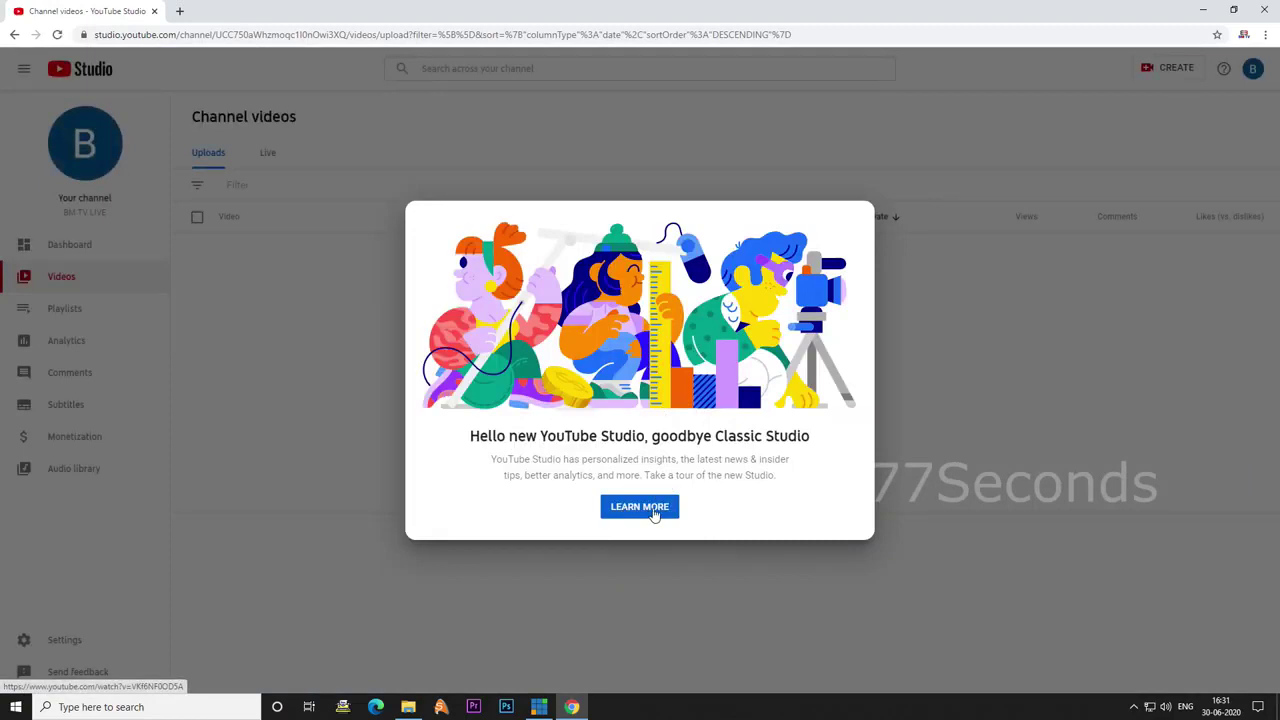
{"action": "left_click", "coordinate": [57, 307]}
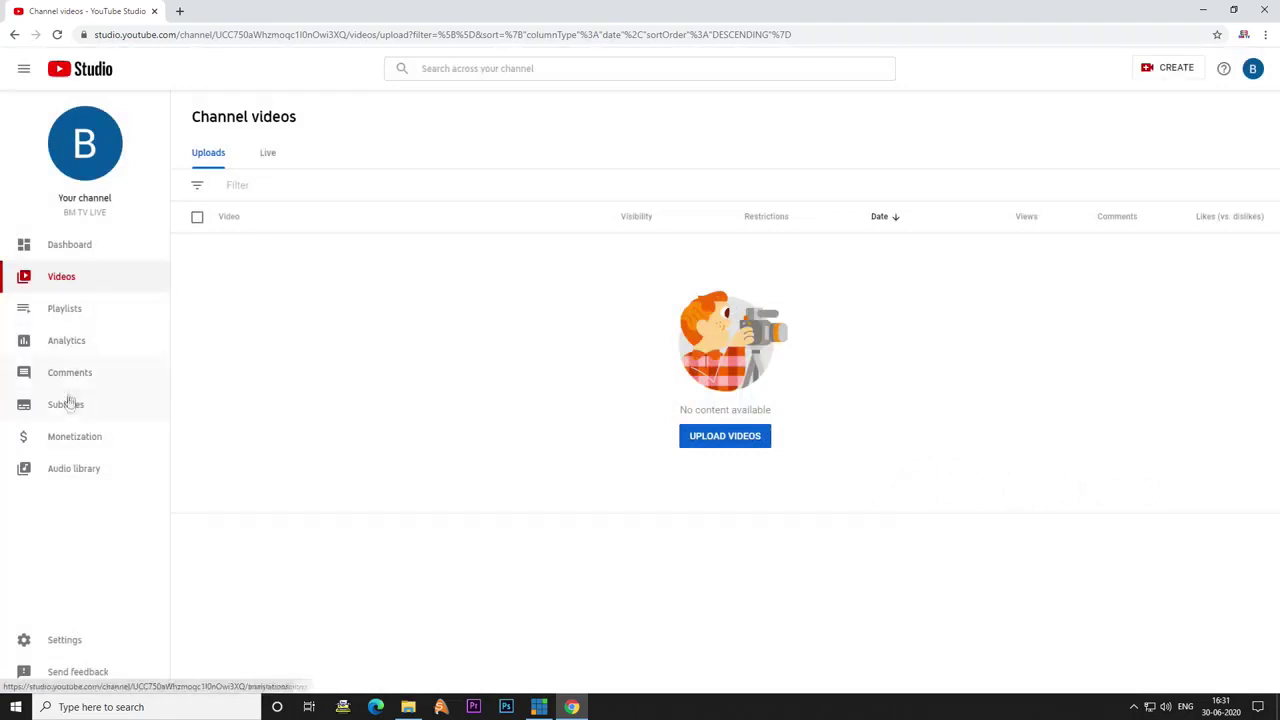
Step: Mark the channel as not made for kids in Studio channel settings and save
{"action": "left_click", "coordinate": [64, 639]}
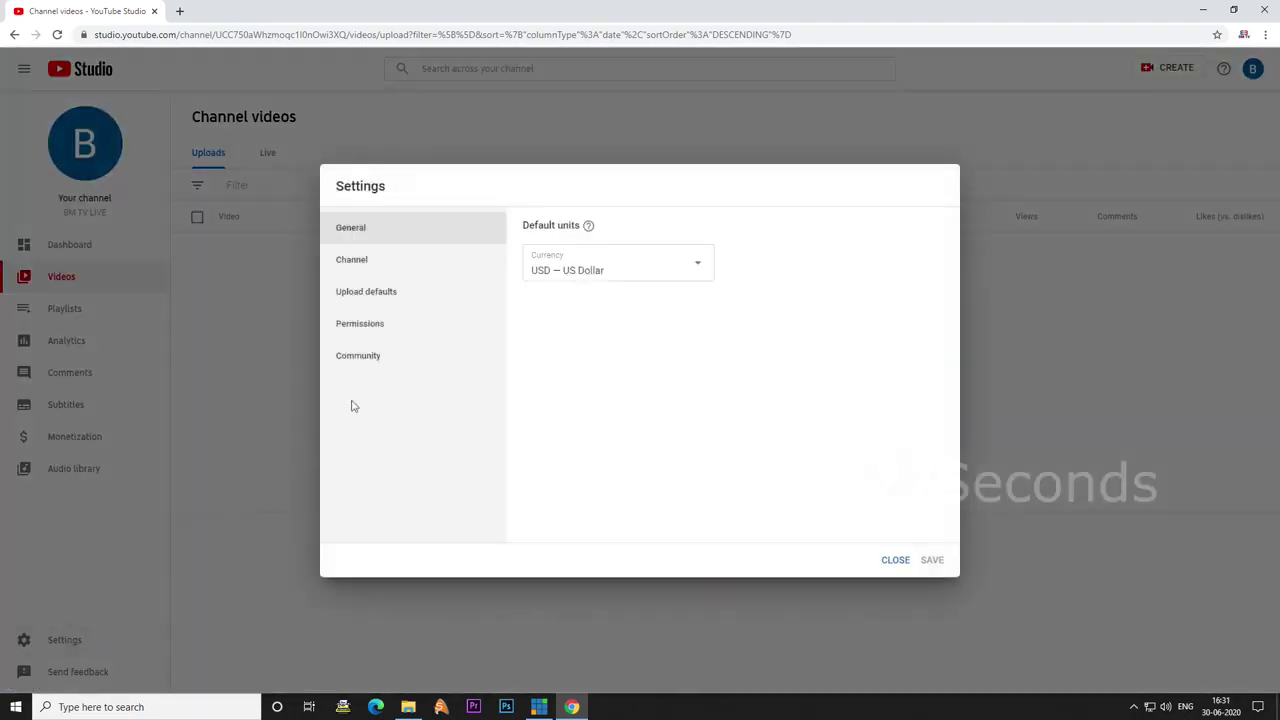
{"action": "left_click", "coordinate": [364, 259]}
{"action": "left_click", "coordinate": [632, 236]}
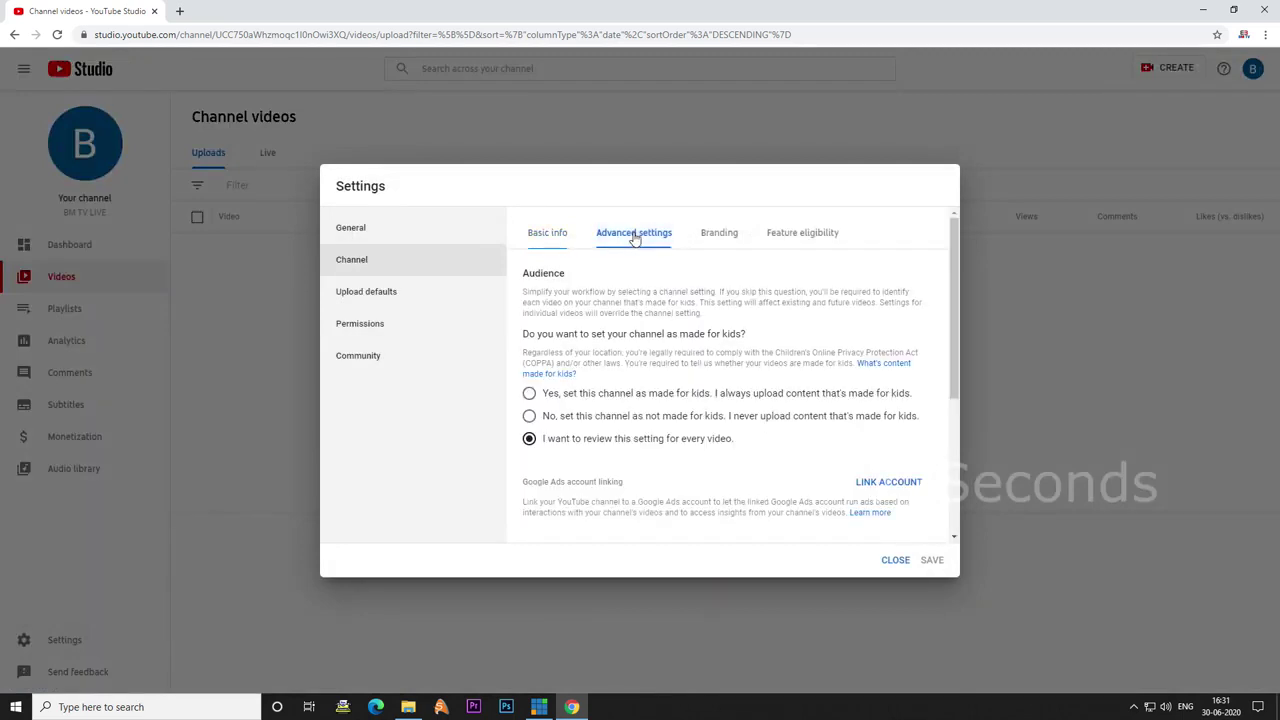
{"action": "left_click", "coordinate": [537, 420]}
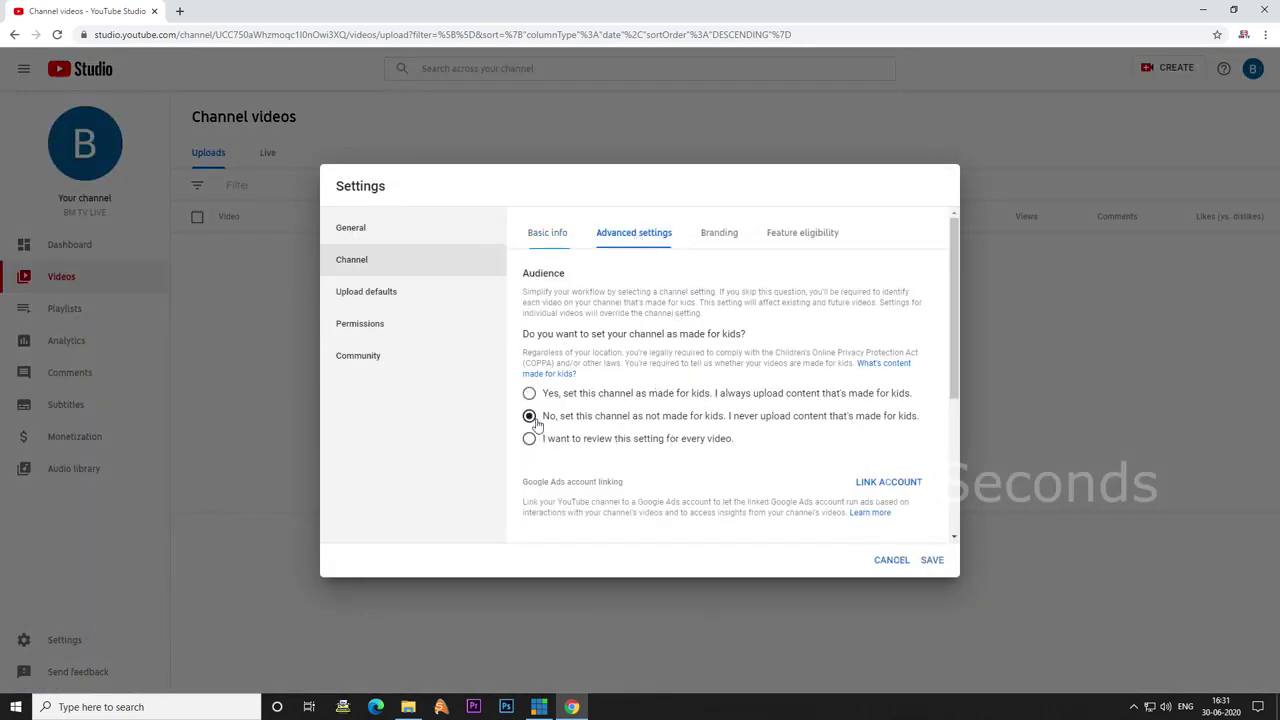
{"action": "left_click", "coordinate": [734, 234]}
{"action": "left_click", "coordinate": [796, 235]}
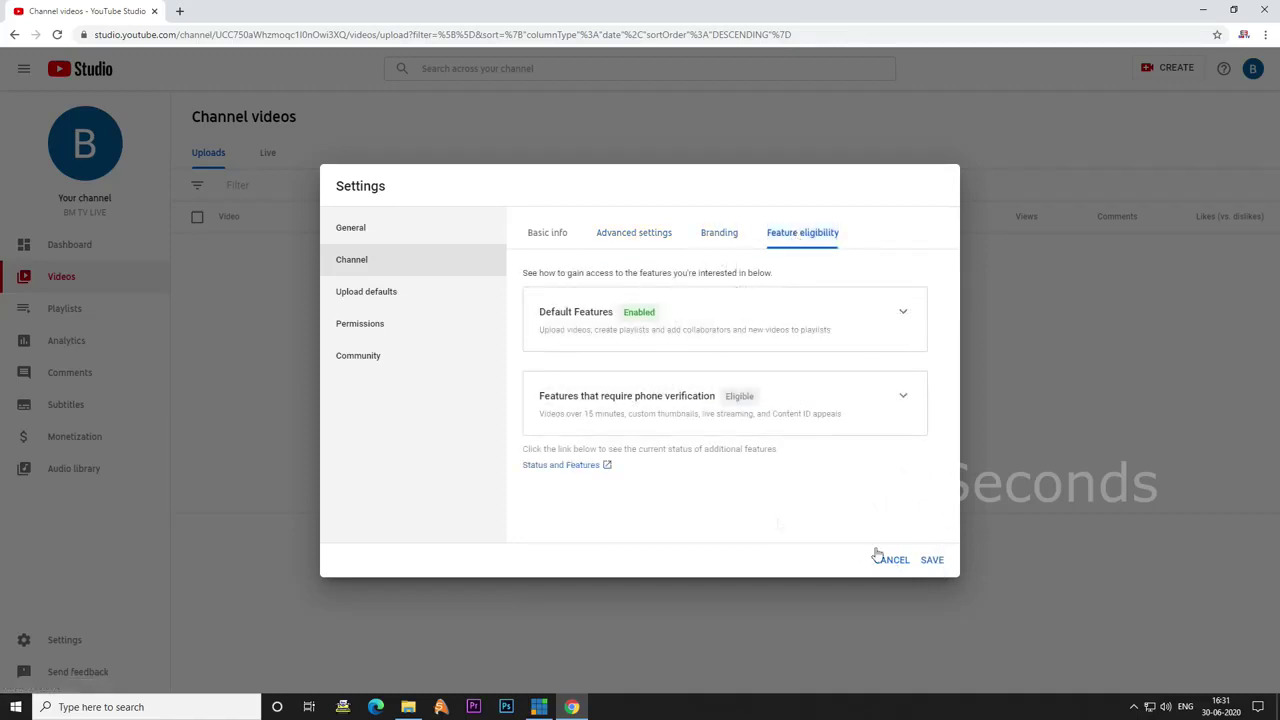
{"action": "left_click", "coordinate": [930, 561]}
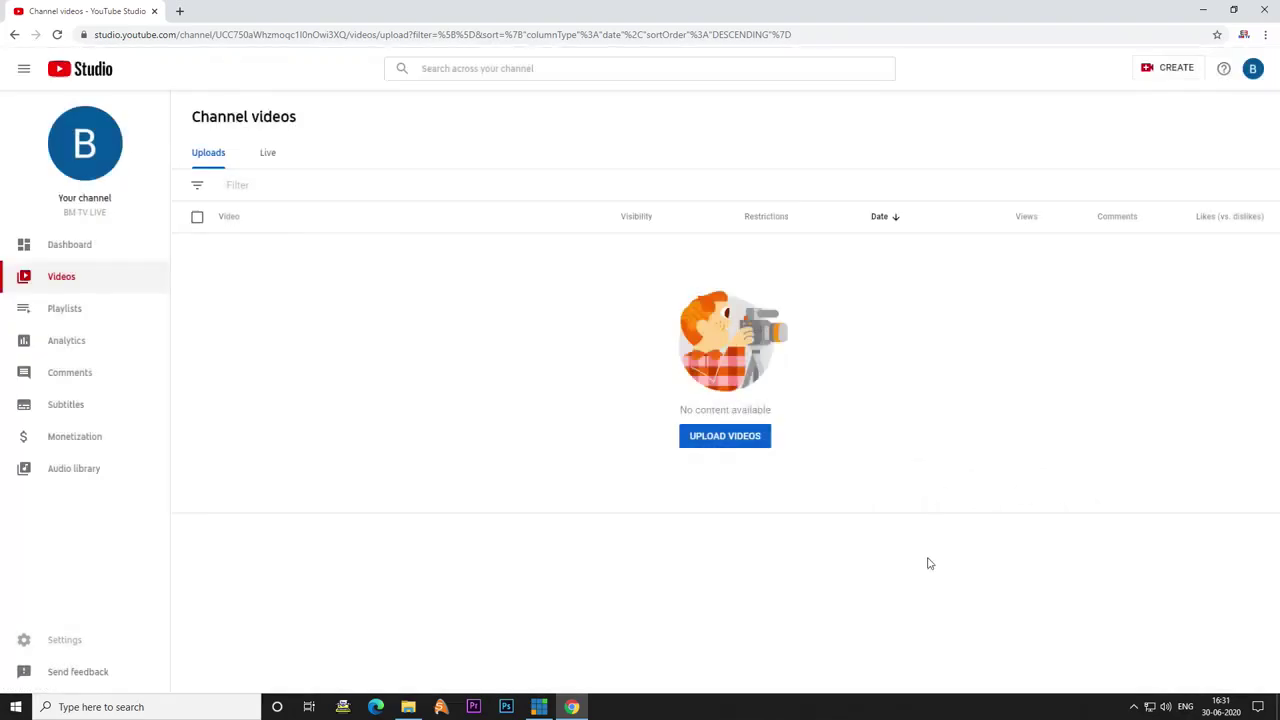
Step: Set the channel's country to India under Basic info and save
{"action": "left_click", "coordinate": [65, 645]}
{"action": "left_click", "coordinate": [357, 259]}
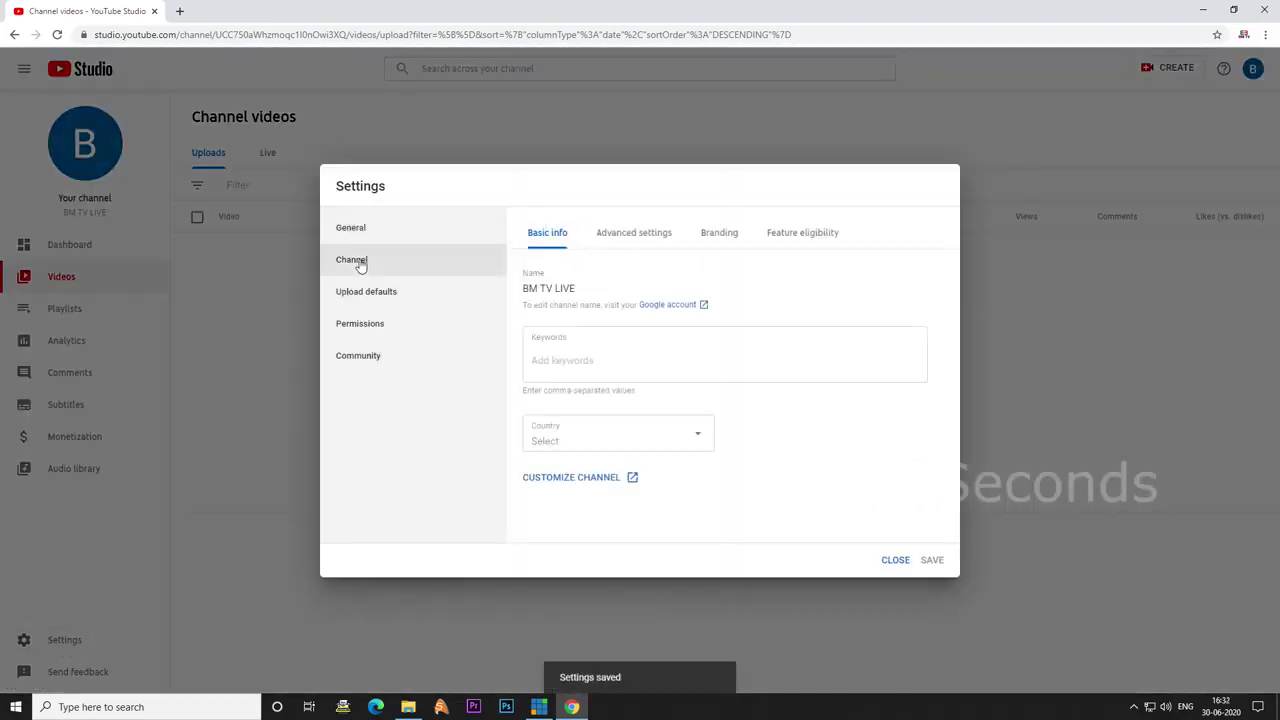
{"action": "left_click", "coordinate": [668, 446]}
{"action": "left_click_drag", "start_coordinate": [714, 86], "coordinate": [717, 205]}
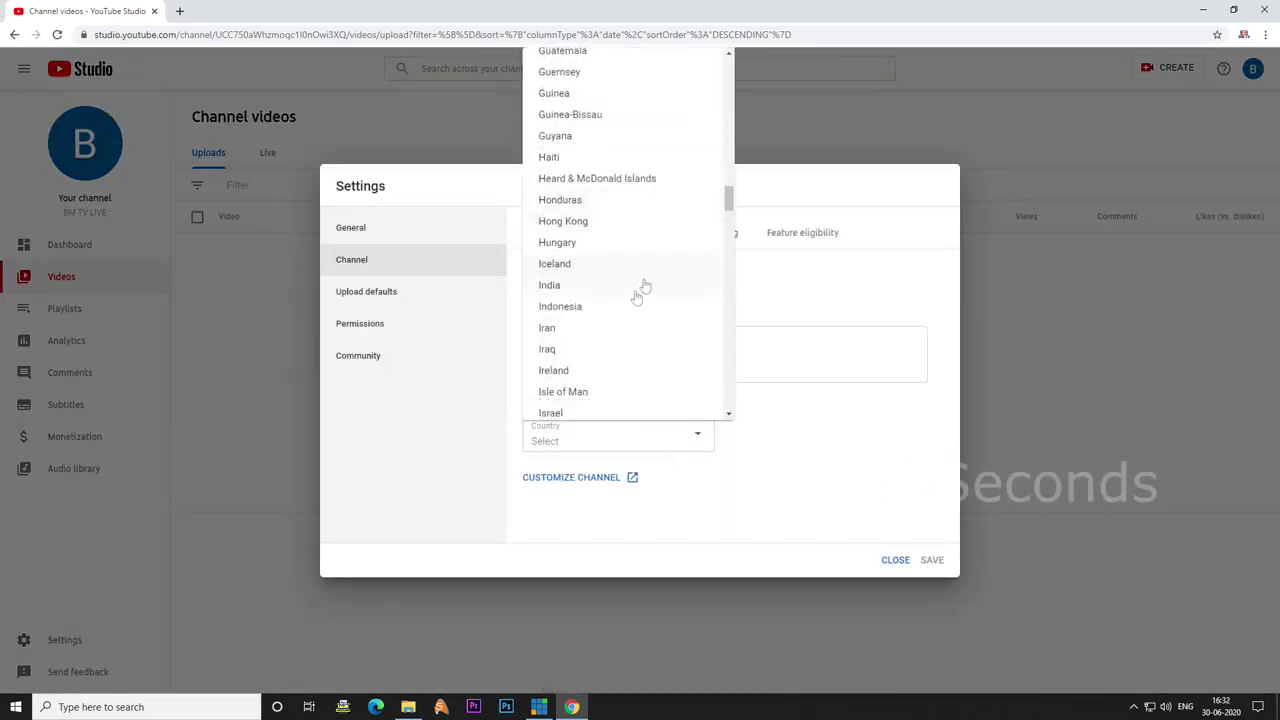
{"action": "left_click", "coordinate": [580, 290]}
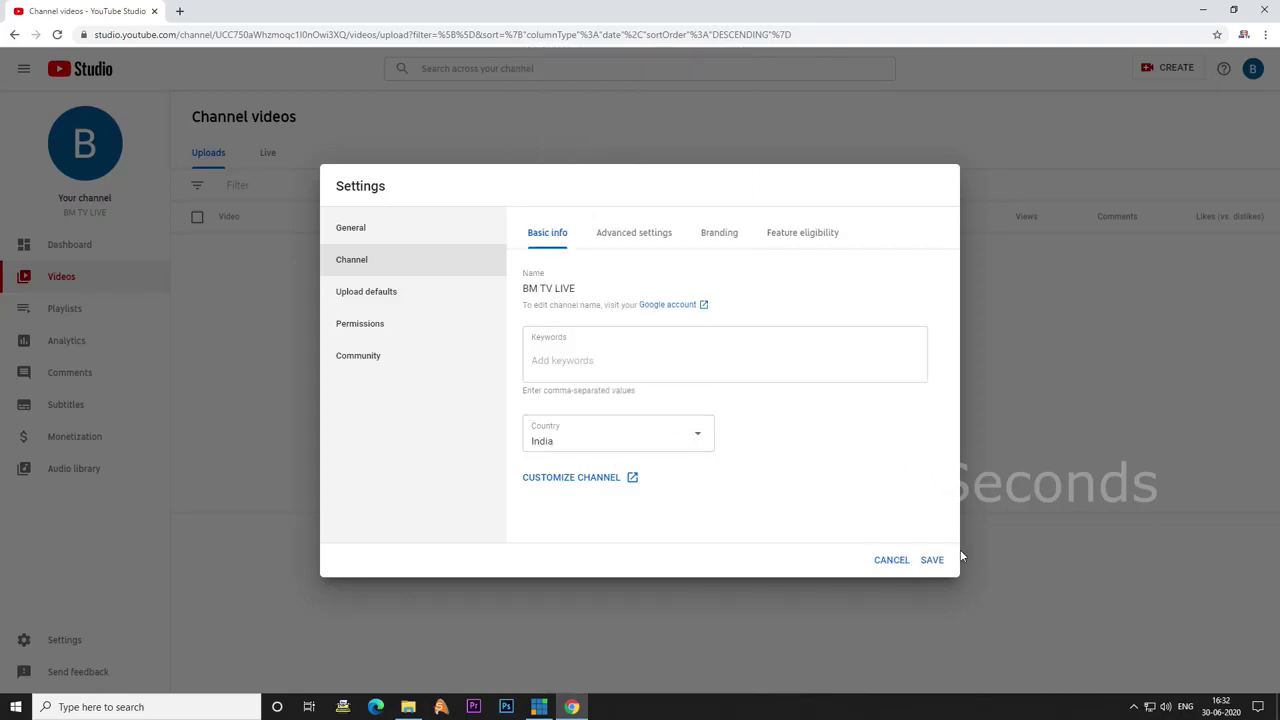
{"action": "left_click", "coordinate": [930, 560]}
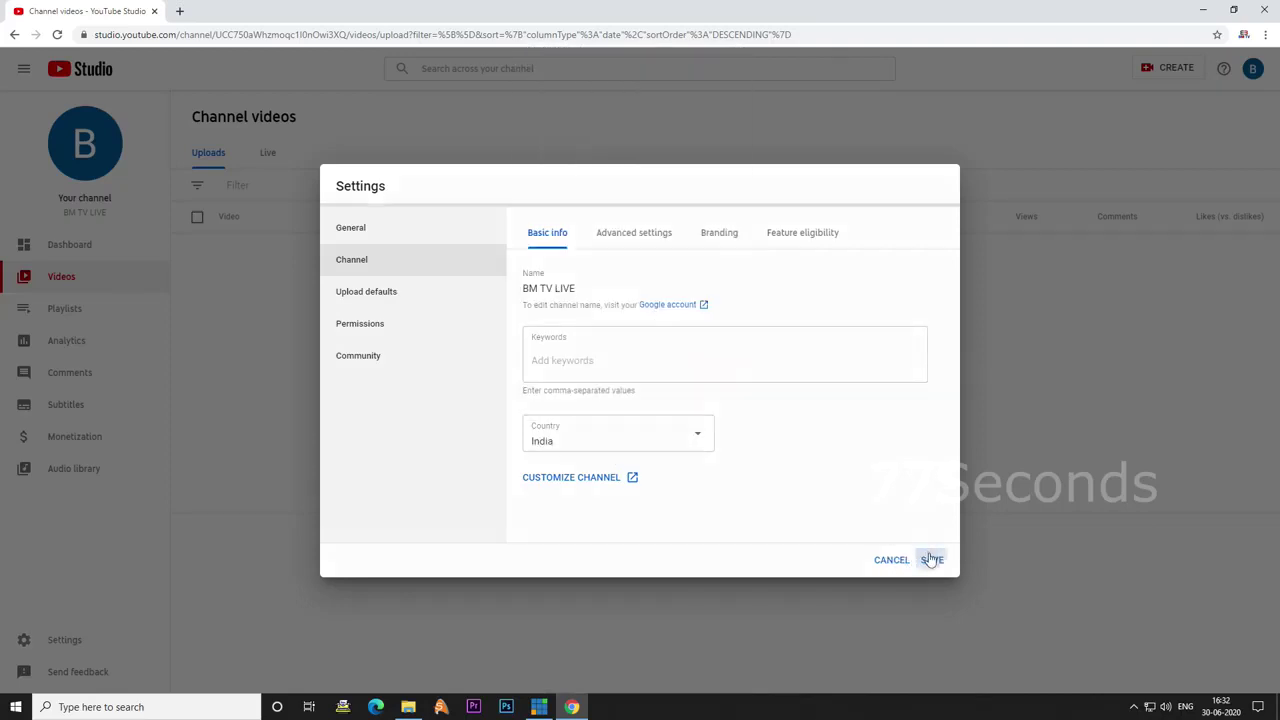
Step: Open Feature eligibility and go to the channel's Status and Features page
{"action": "left_click", "coordinate": [69, 642]}
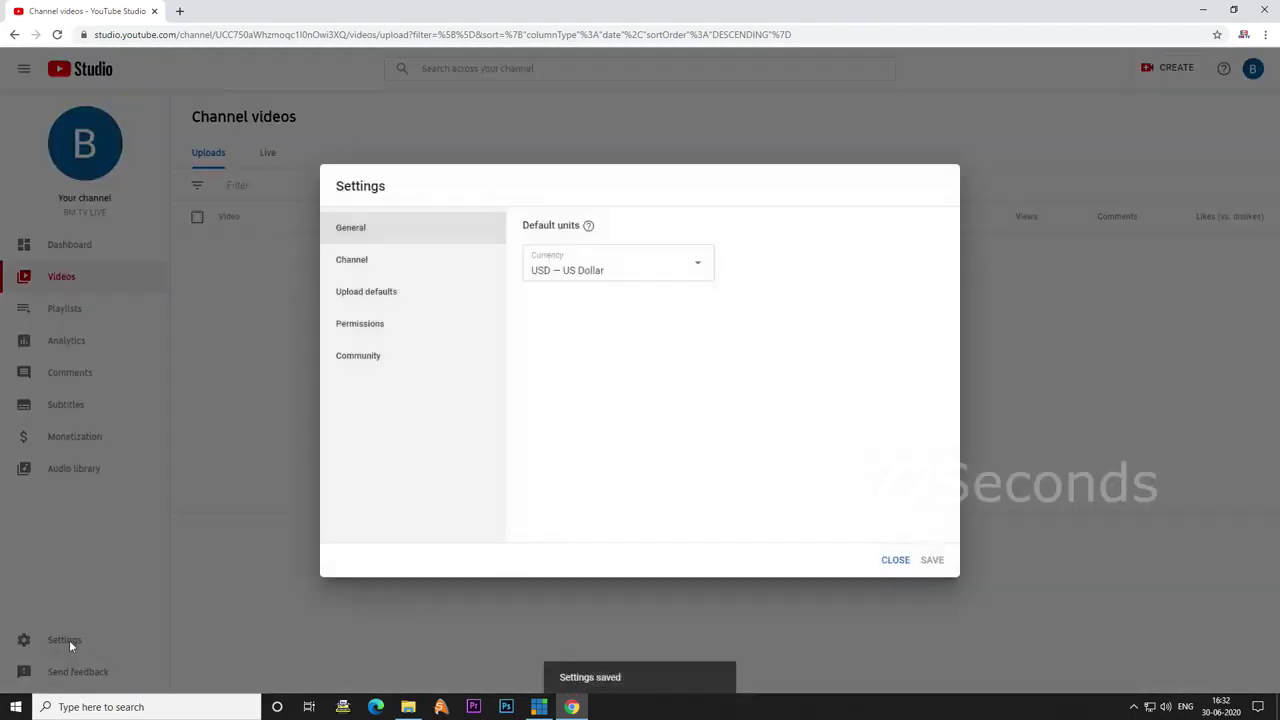
{"action": "left_click", "coordinate": [346, 264]}
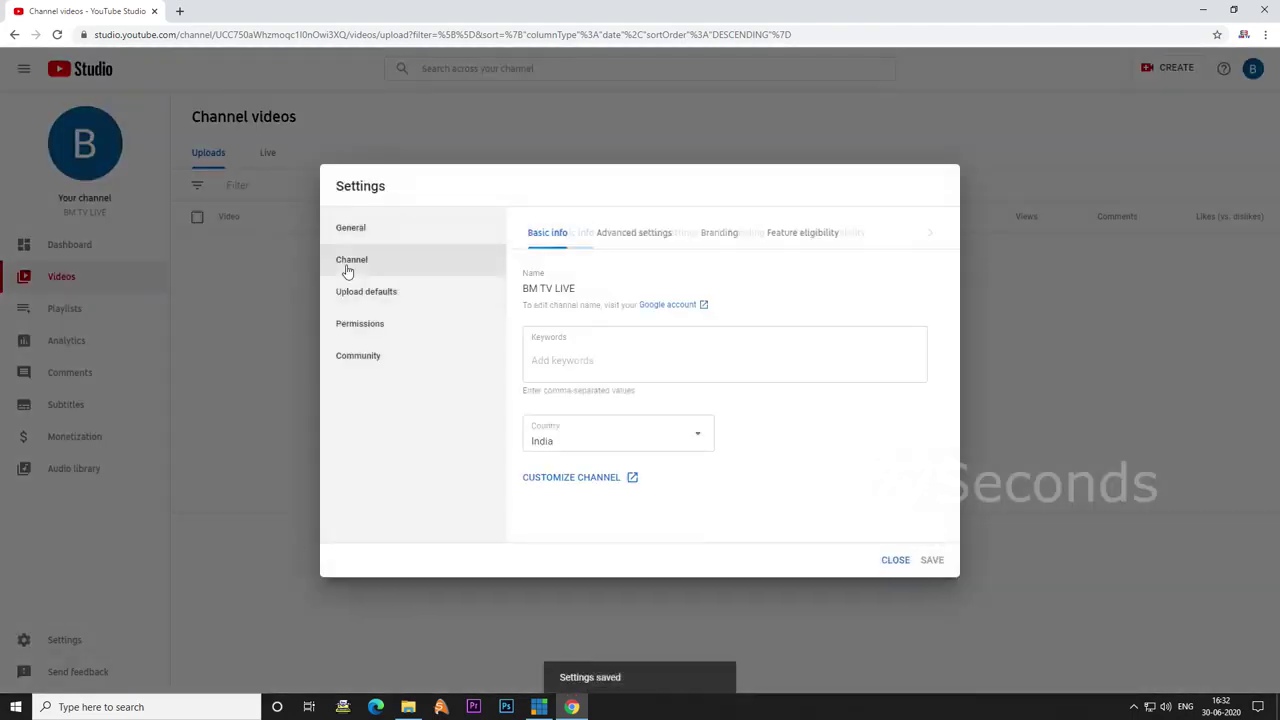
{"action": "left_click", "coordinate": [638, 234]}
{"action": "left_click", "coordinate": [724, 234]}
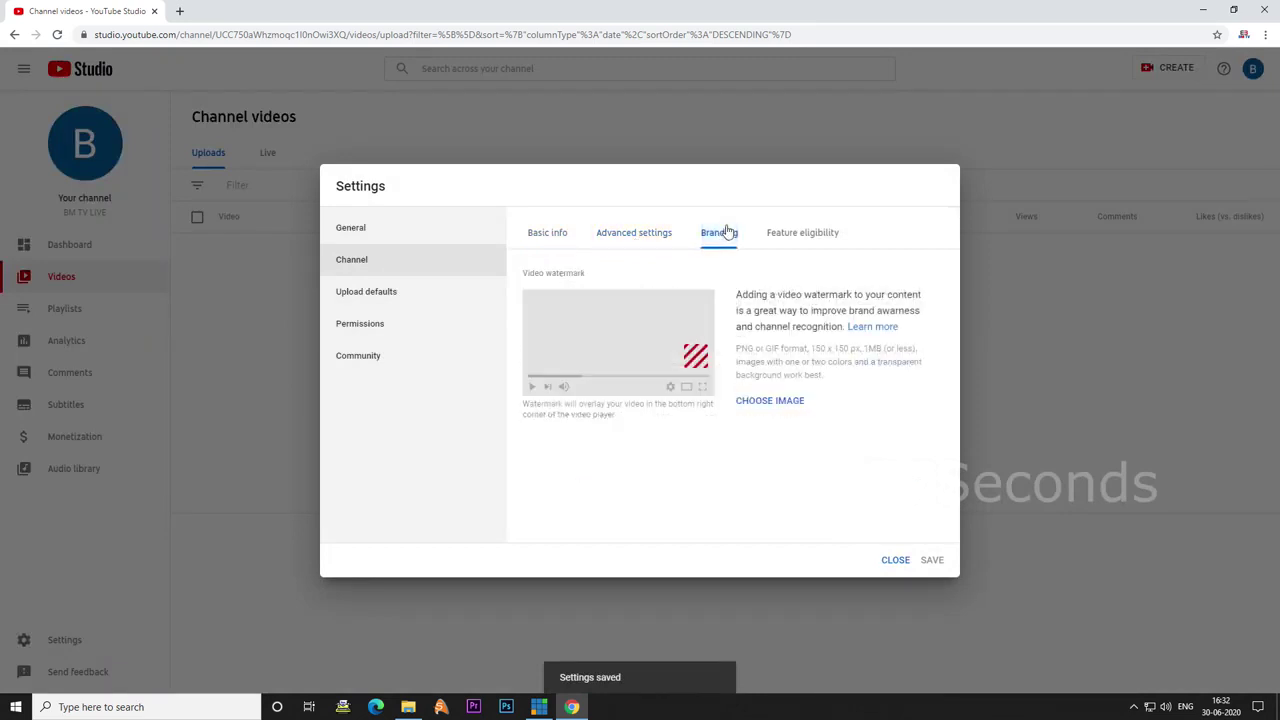
{"action": "left_click", "coordinate": [795, 234]}
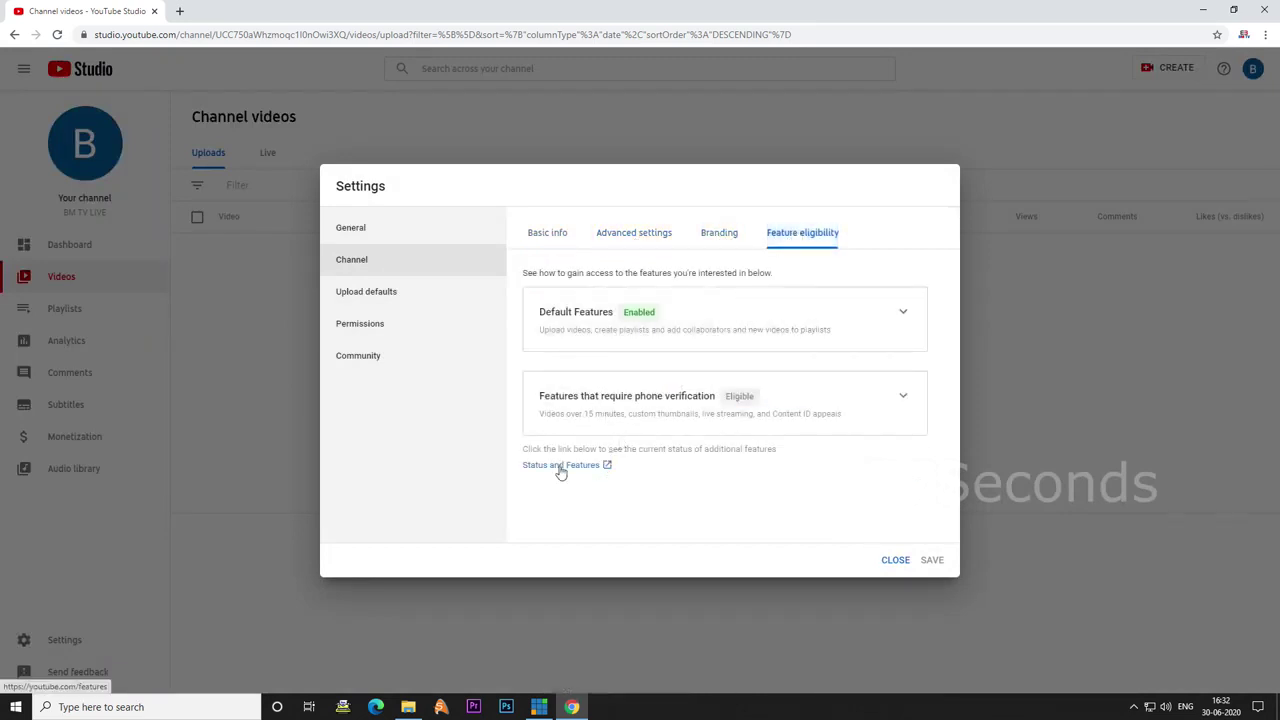
{"action": "left_click", "coordinate": [560, 466]}
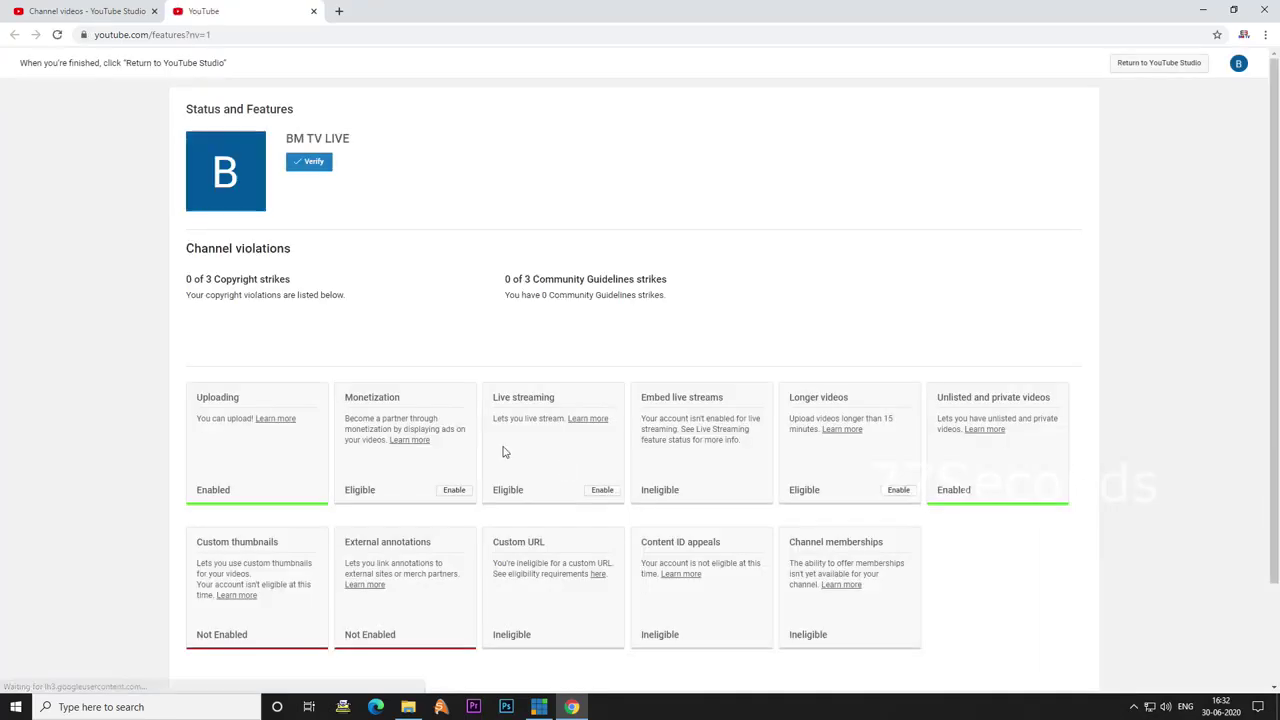
Step: Verify the account by phone with a text-message code and submit the 6-digit code
{"action": "scroll", "coordinate": [490, 440], "scroll_direction": "down", "scroll_amount": 1}
{"action": "scroll", "coordinate": [463, 488], "scroll_direction": "up", "scroll_amount": 1}
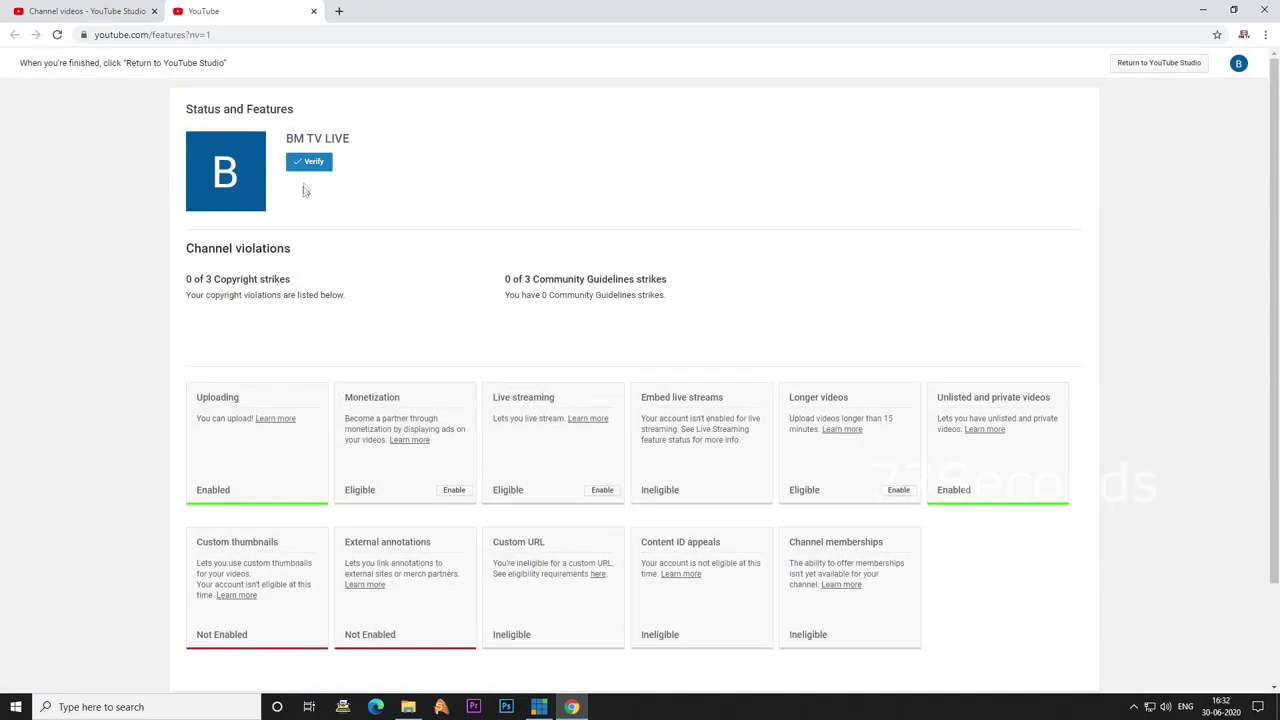
{"action": "left_click", "coordinate": [309, 168]}
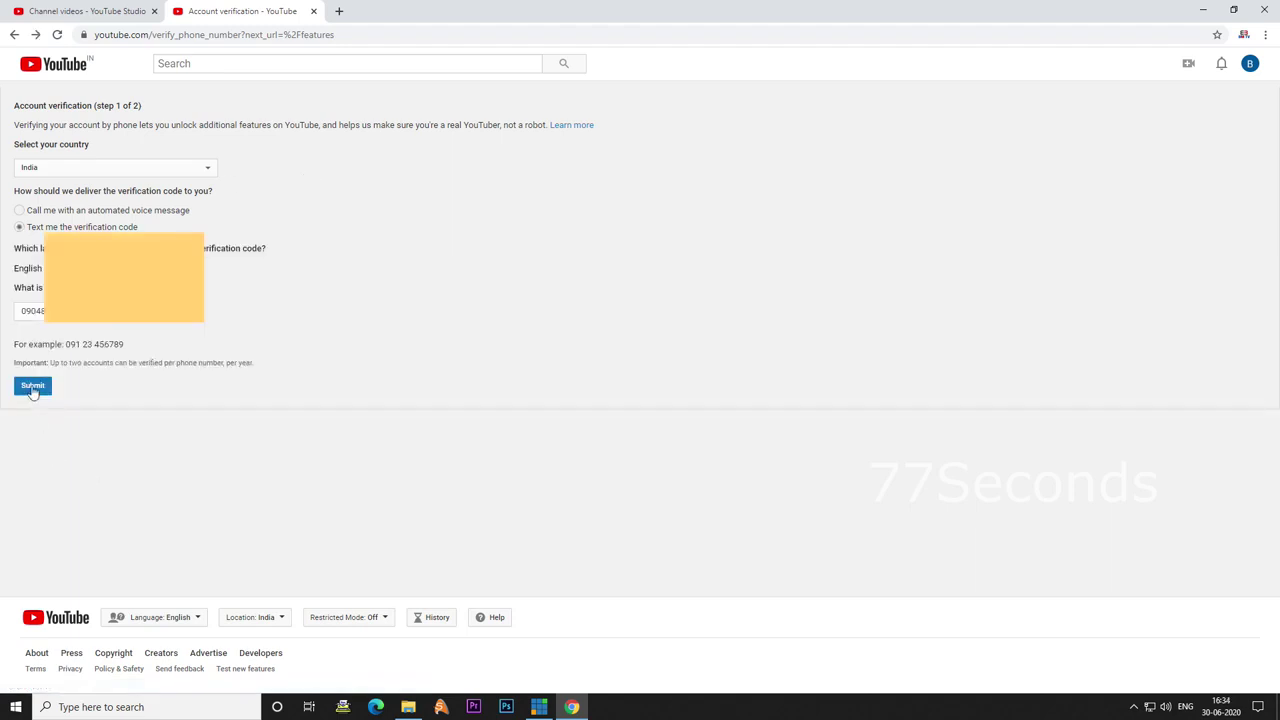
{"action": "left_click", "coordinate": [33, 388]}
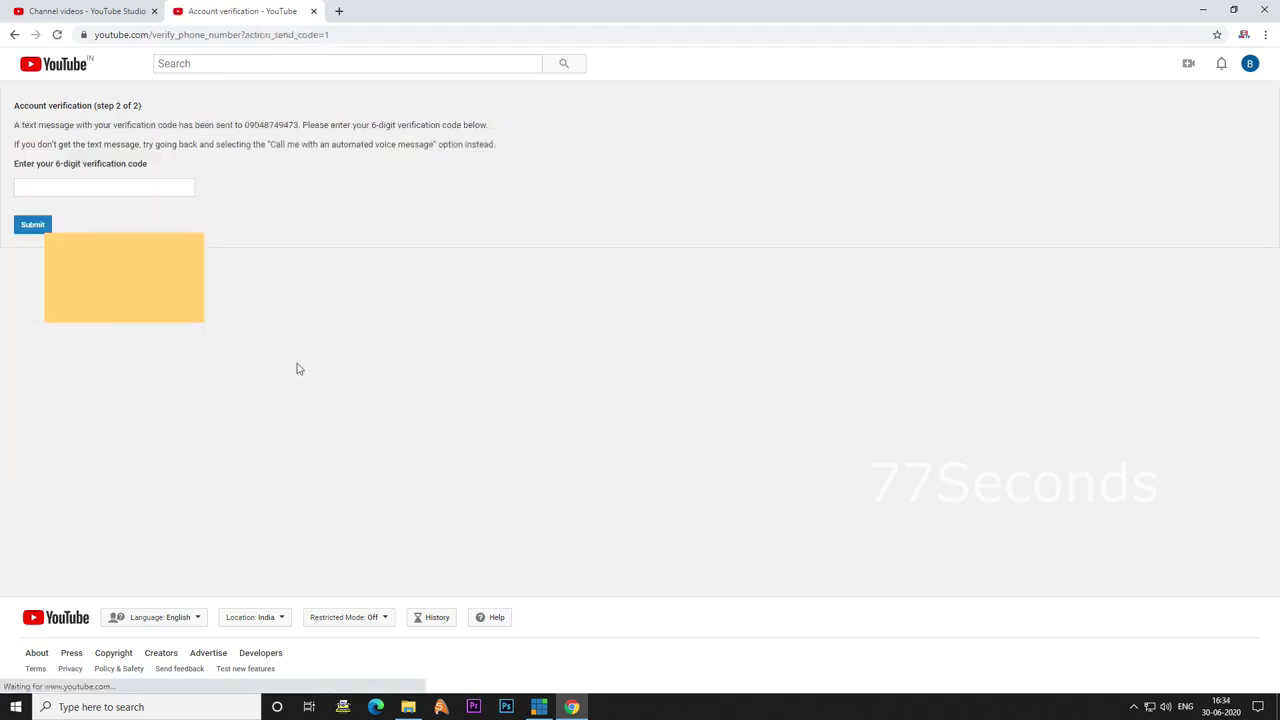
{"action": "left_click", "coordinate": [24, 185]}
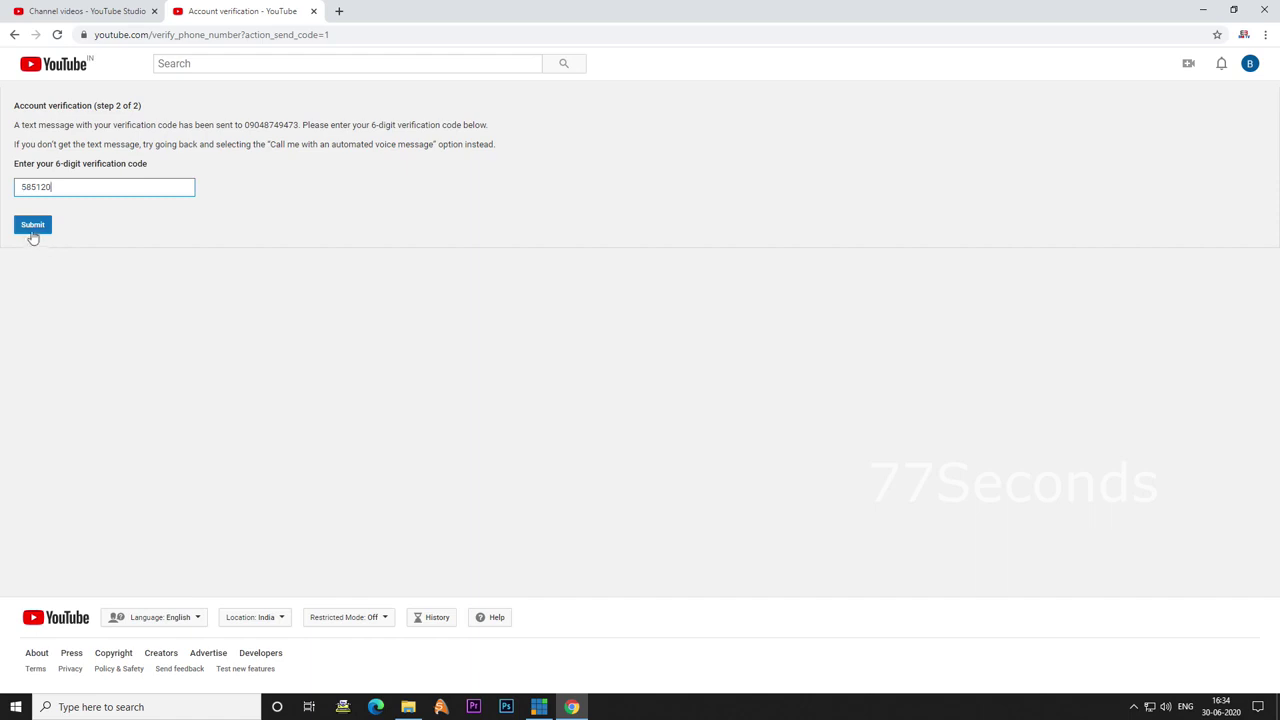
{"action": "left_click", "coordinate": [32, 229]}
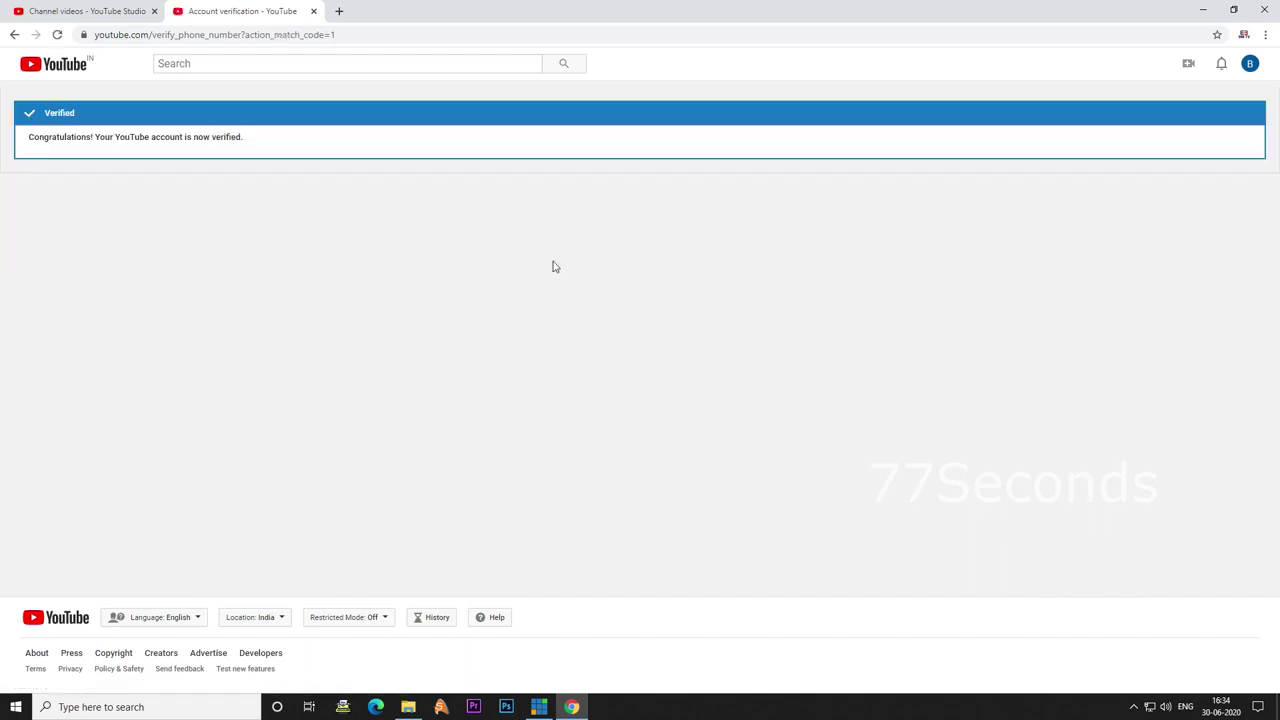
Step: Return to the Status and Features page and reload it to show Verified status
{"action": "left_click", "coordinate": [14, 37]}
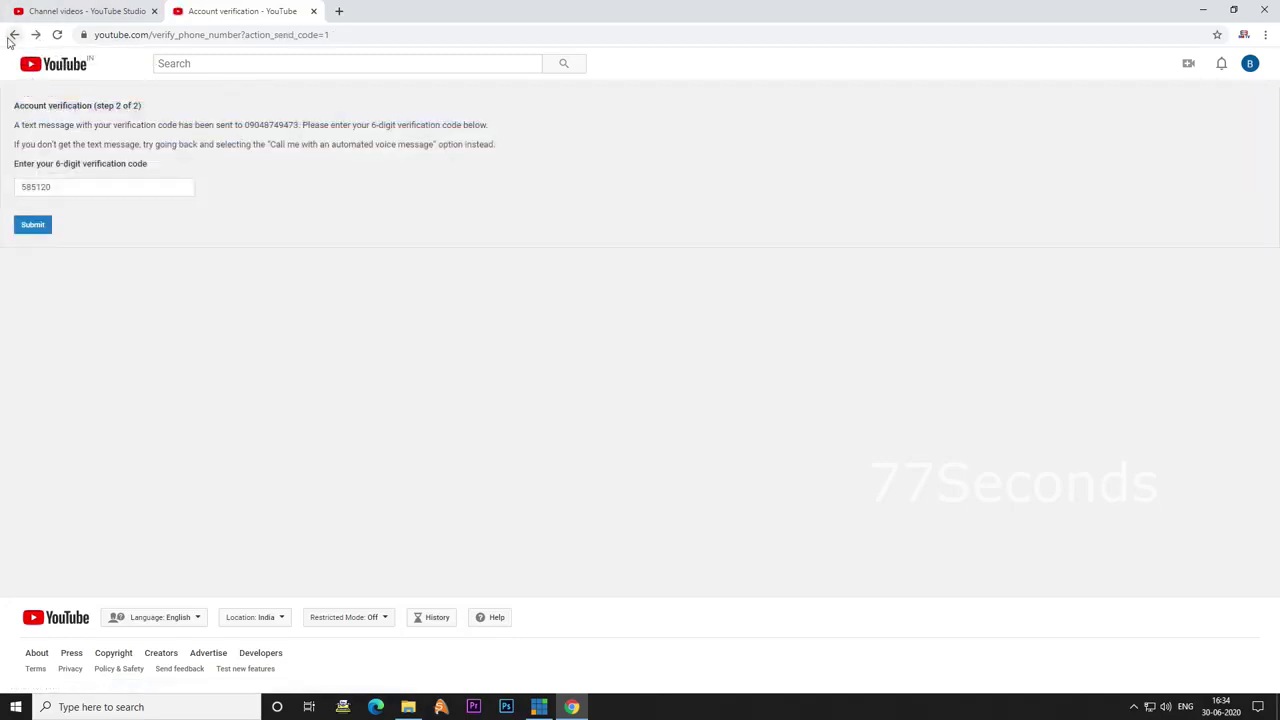
{"action": "left_click", "coordinate": [13, 35]}
{"action": "left_click", "coordinate": [13, 35]}
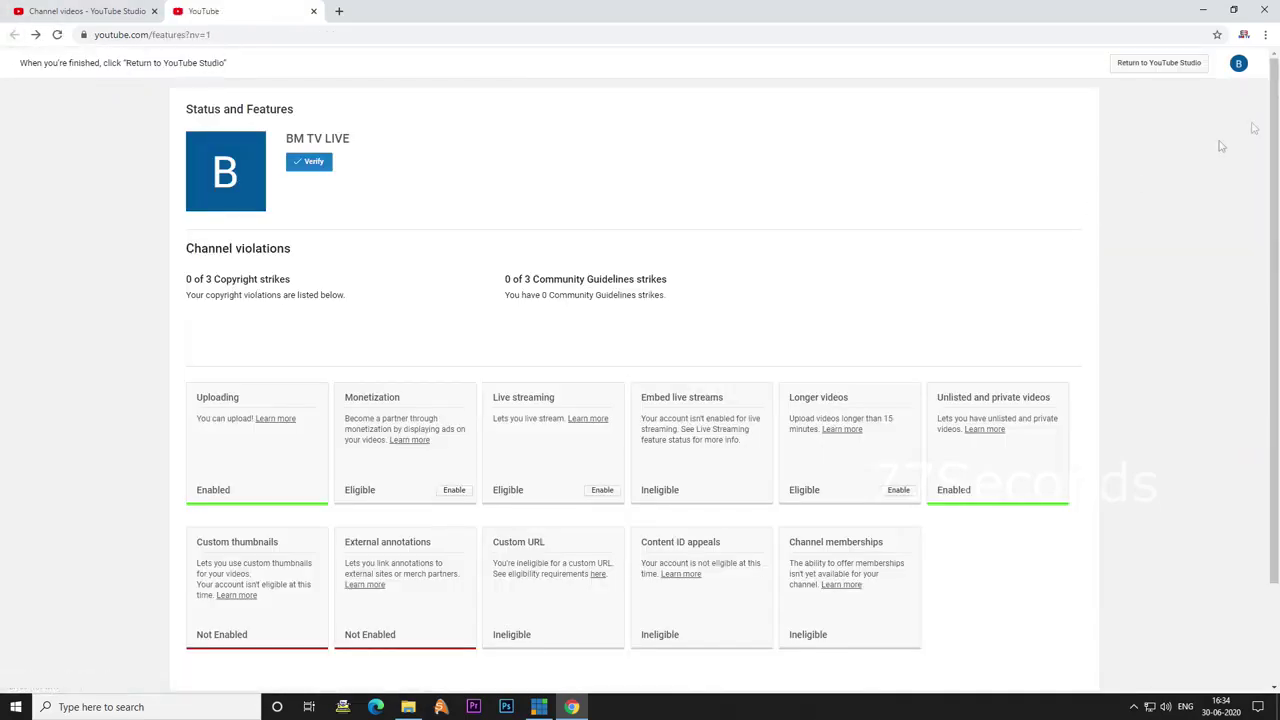
{"action": "left_click", "coordinate": [1238, 63]}
{"action": "left_click", "coordinate": [58, 36]}
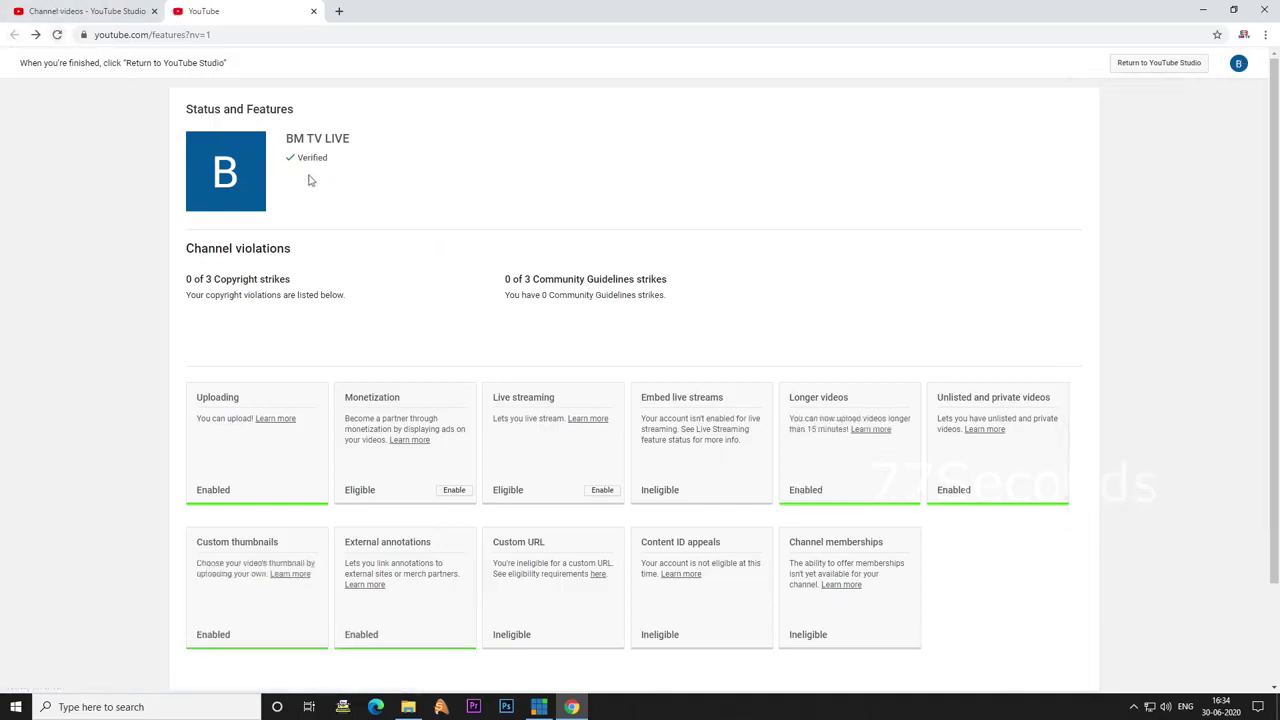
{"action": "left_click", "coordinate": [1238, 63]}
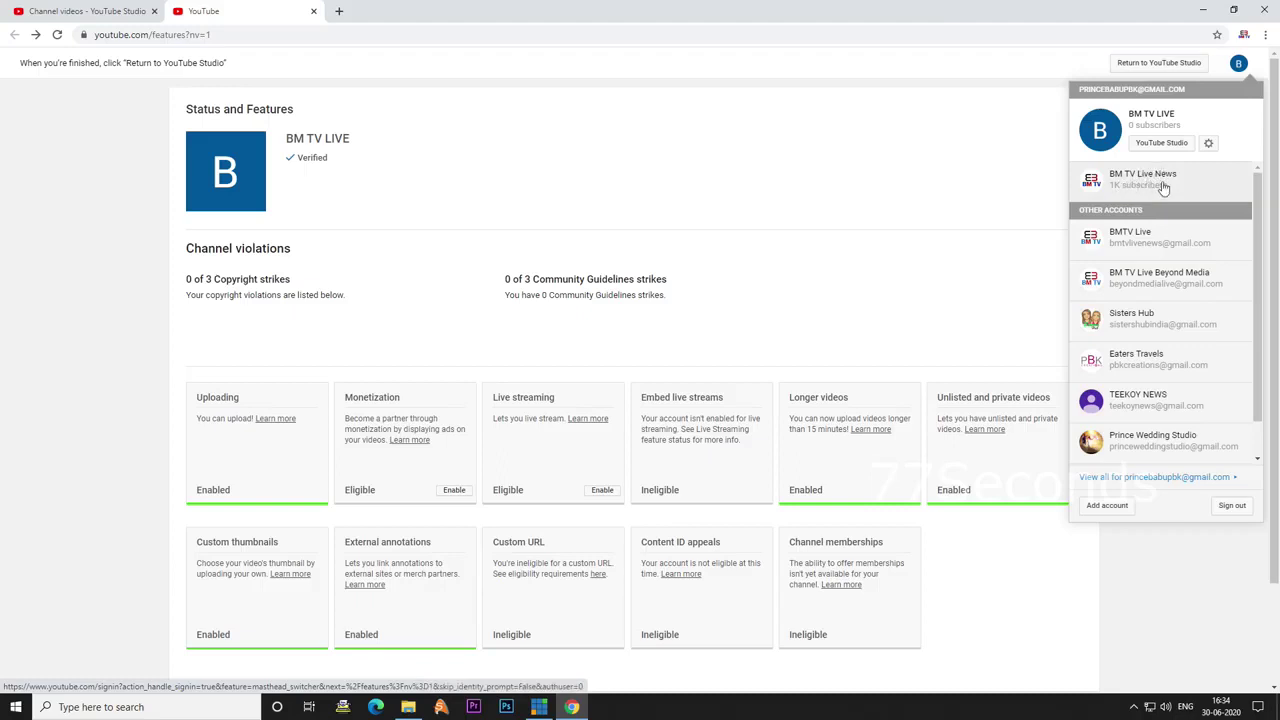
Step: Switch back to BM TV Live News and view its YouTube channel page with 1.39K subscribers
{"action": "left_click", "coordinate": [1163, 187]}
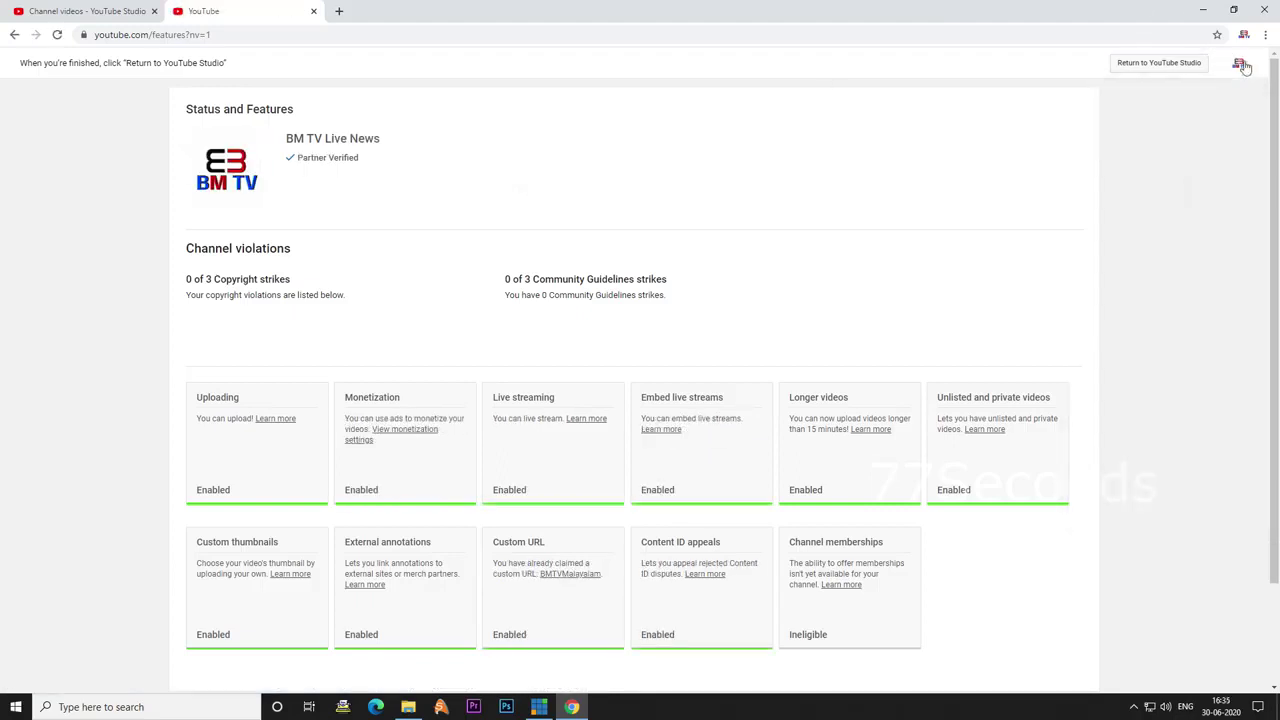
{"action": "left_click", "coordinate": [1157, 70]}
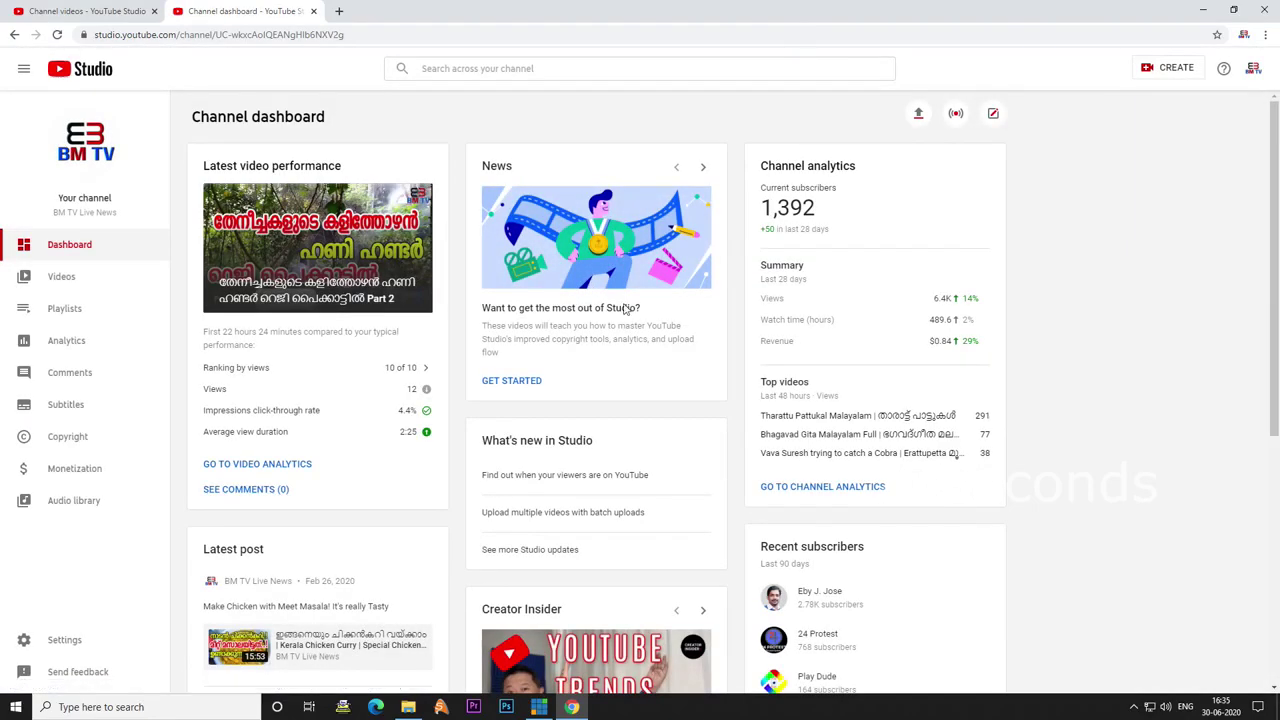
{"action": "left_click", "coordinate": [1253, 70]}
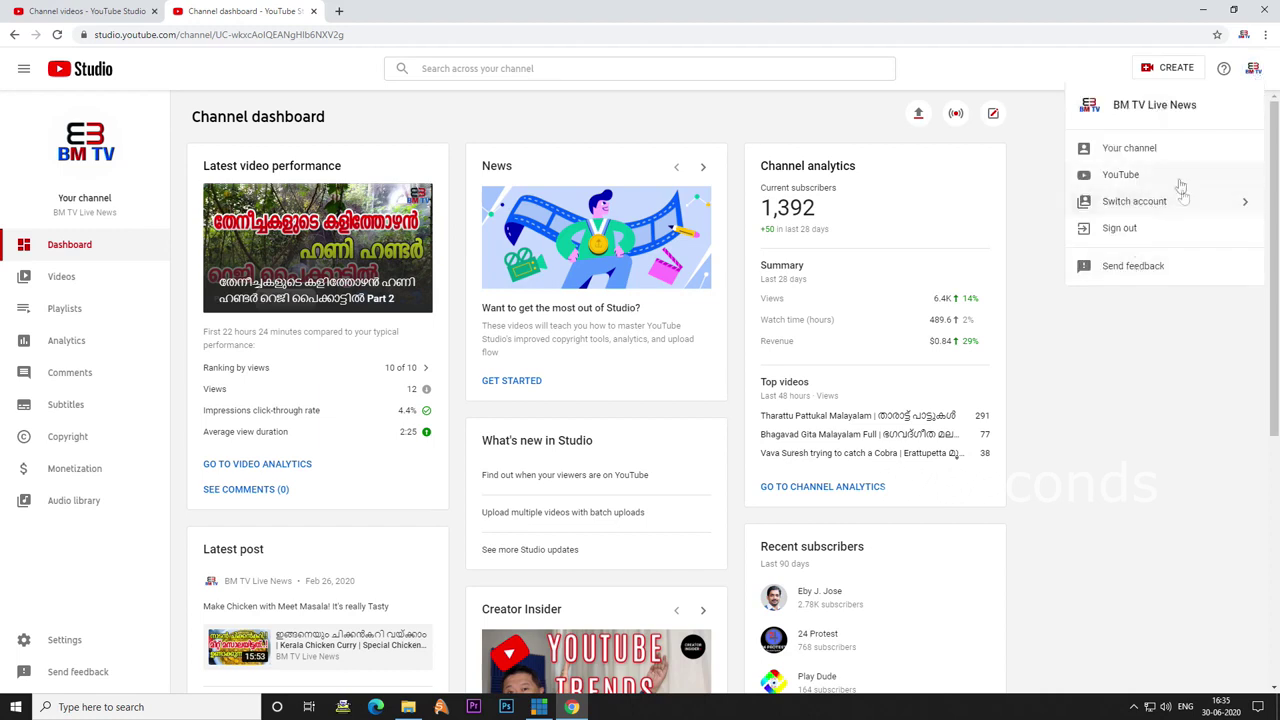
{"action": "left_click", "coordinate": [1167, 150]}
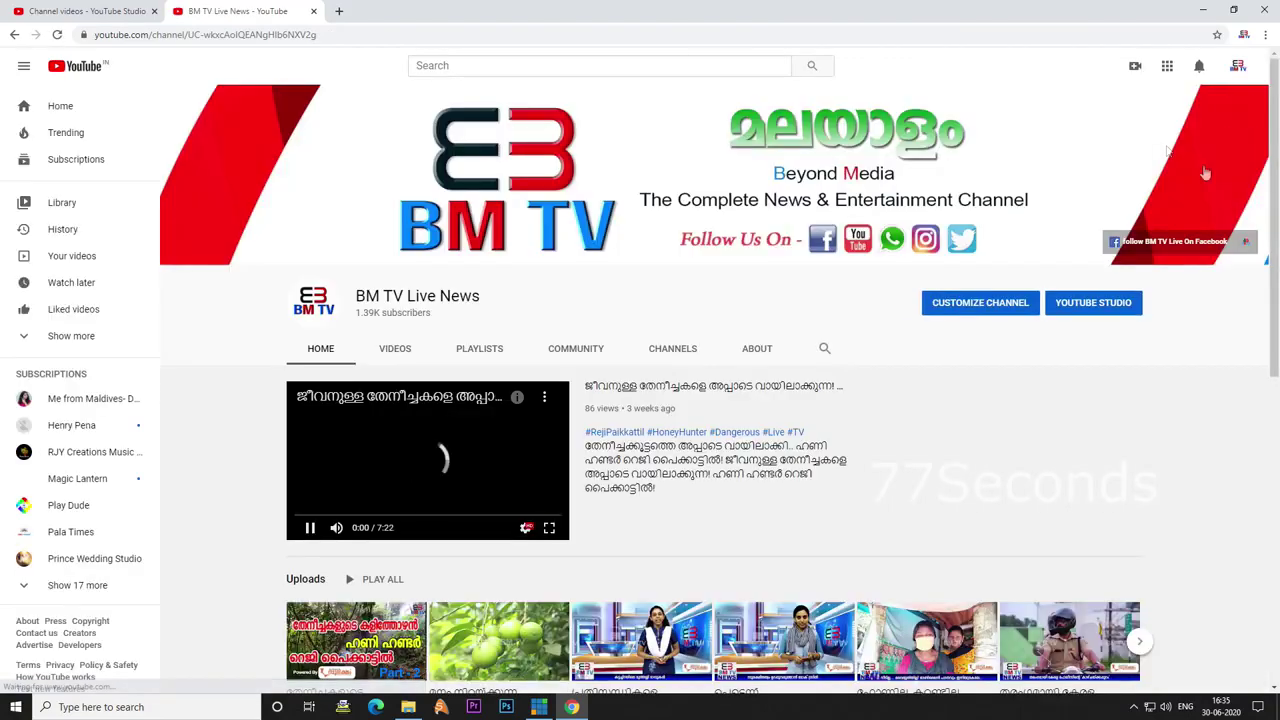
{"action": "left_click", "coordinate": [1238, 66]}
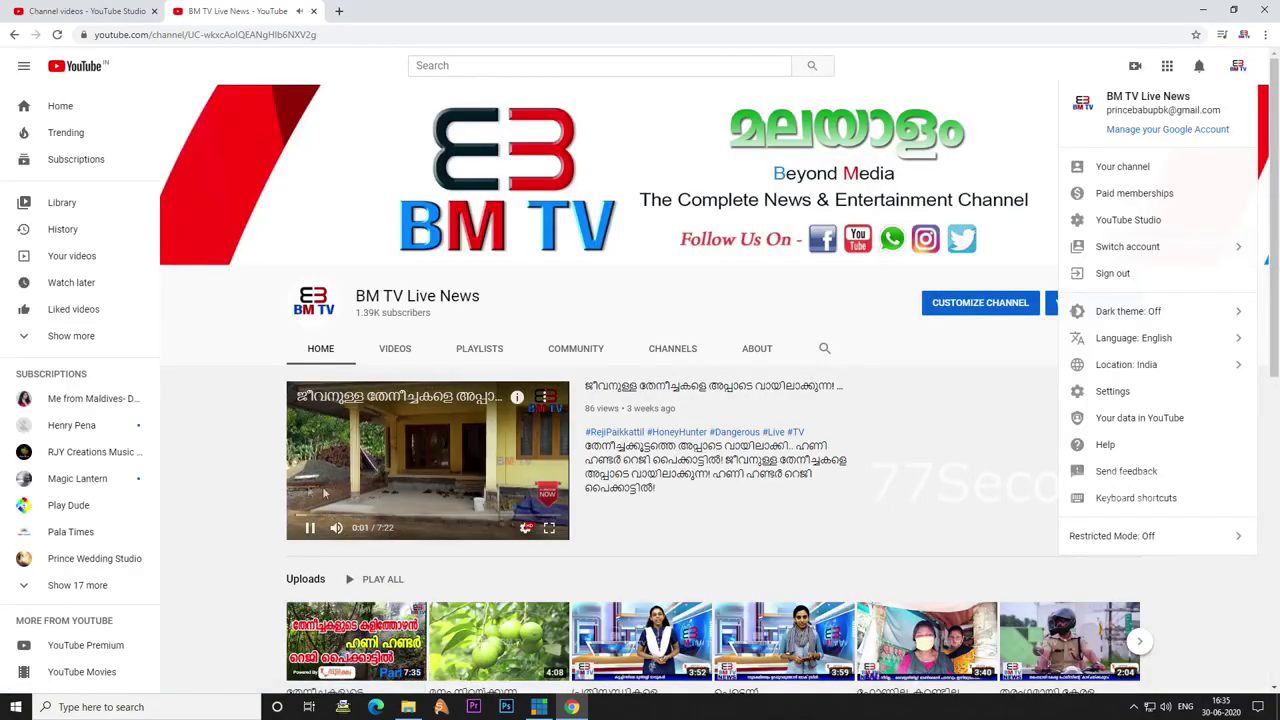
{"action": "left_click", "coordinate": [312, 530]}
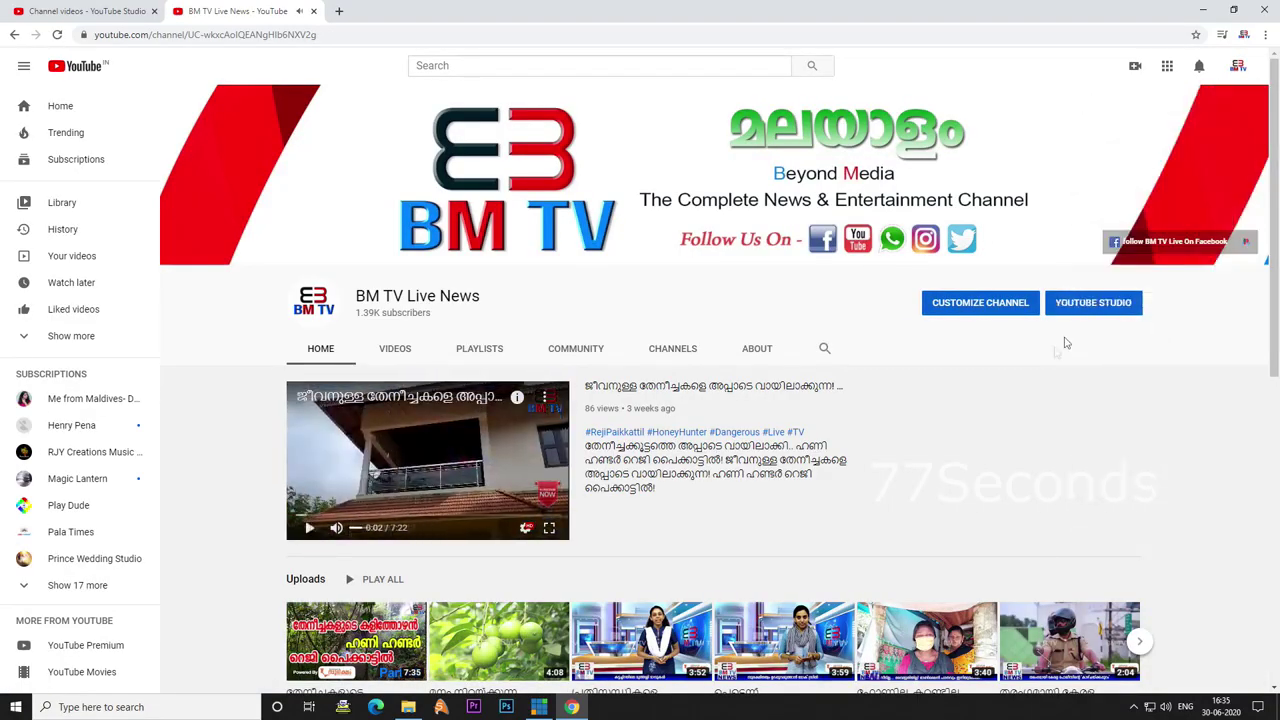
{"action": "left_click", "coordinate": [1238, 66]}
Step: From YouTube's advanced account settings, choose to move the channel to a brand account
{"action": "left_click", "coordinate": [1128, 392]}
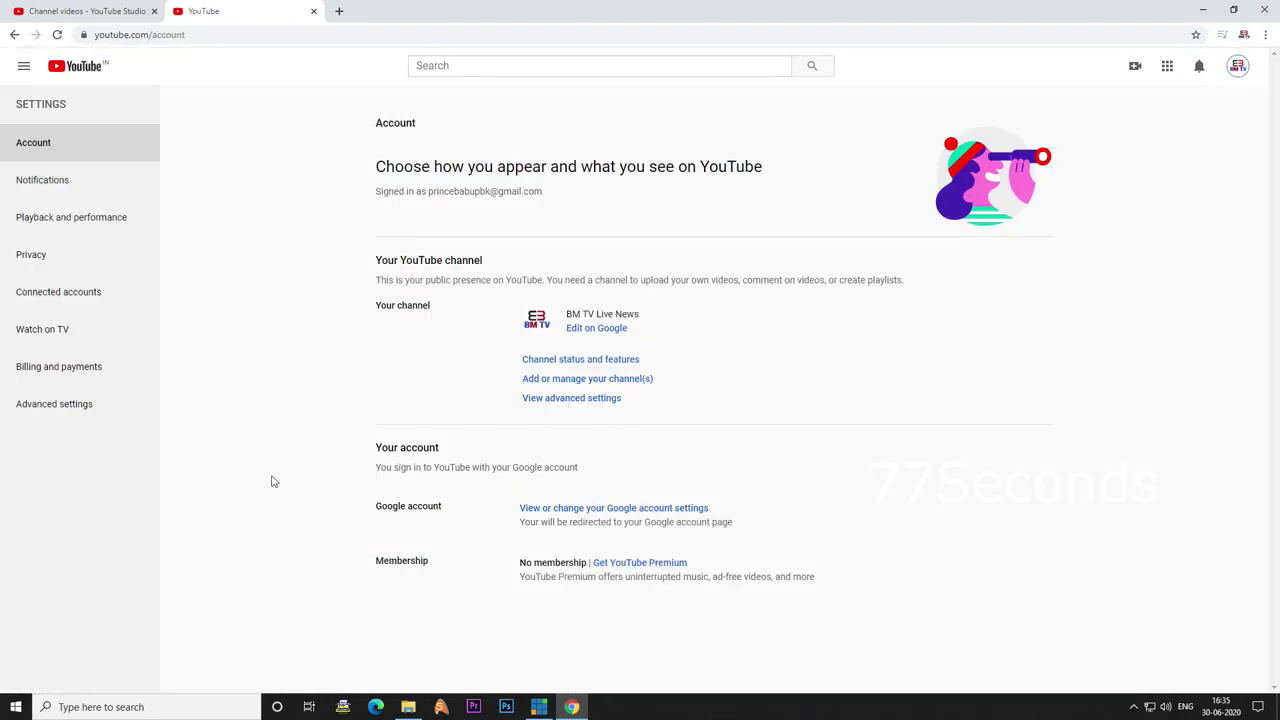
{"action": "left_click", "coordinate": [80, 406]}
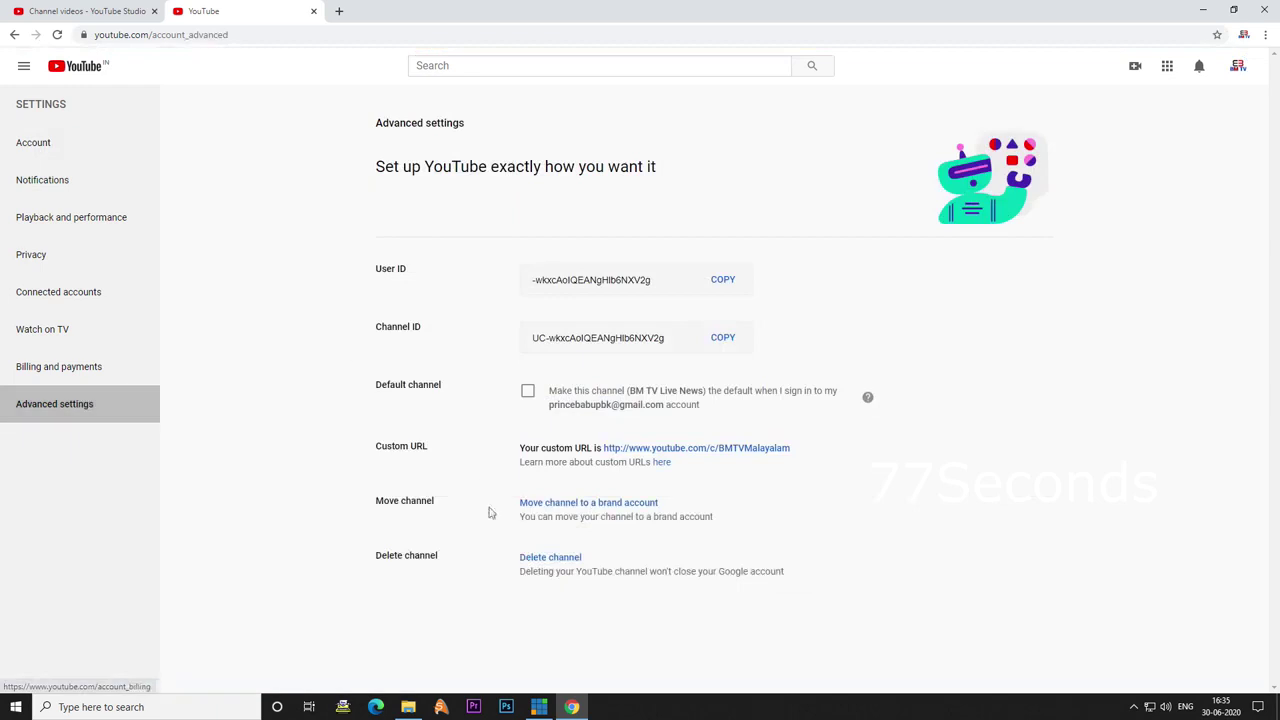
{"action": "left_click", "coordinate": [564, 508]}
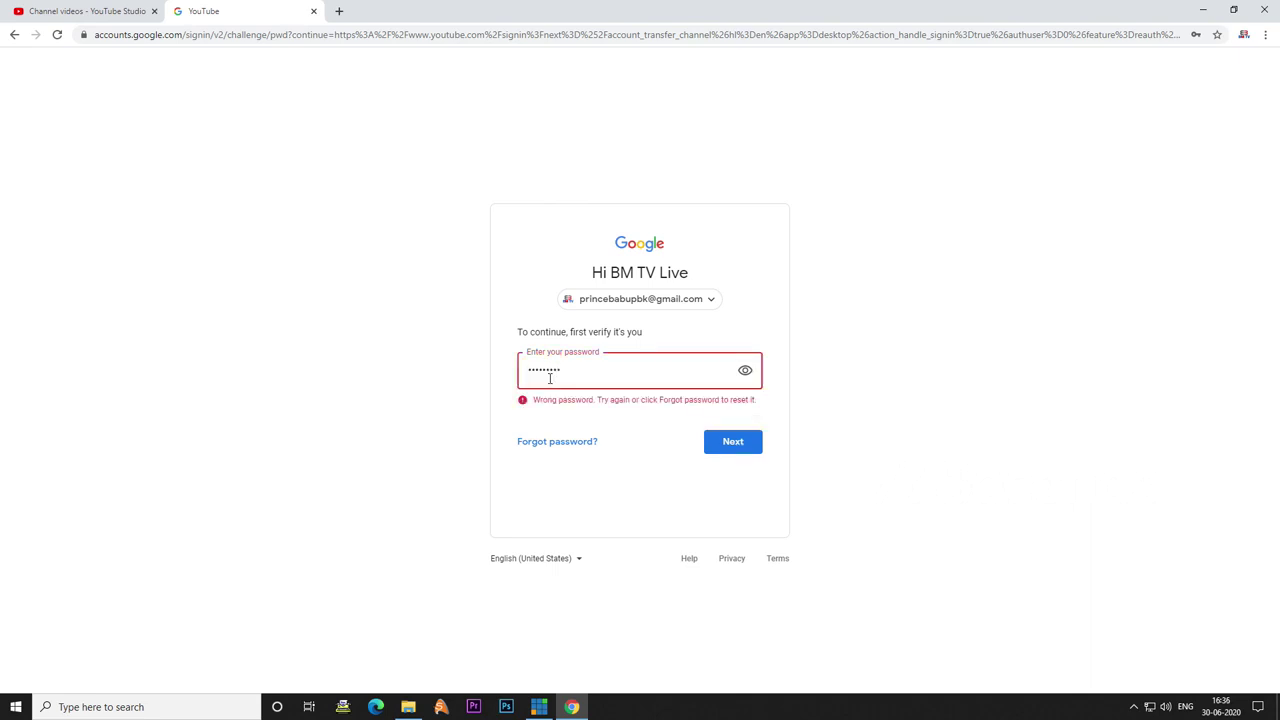
Step: Enter the account password, pick BM TV LIVE, delete its empty channel, and confirm Move Channel
{"action": "left_click", "coordinate": [731, 446]}
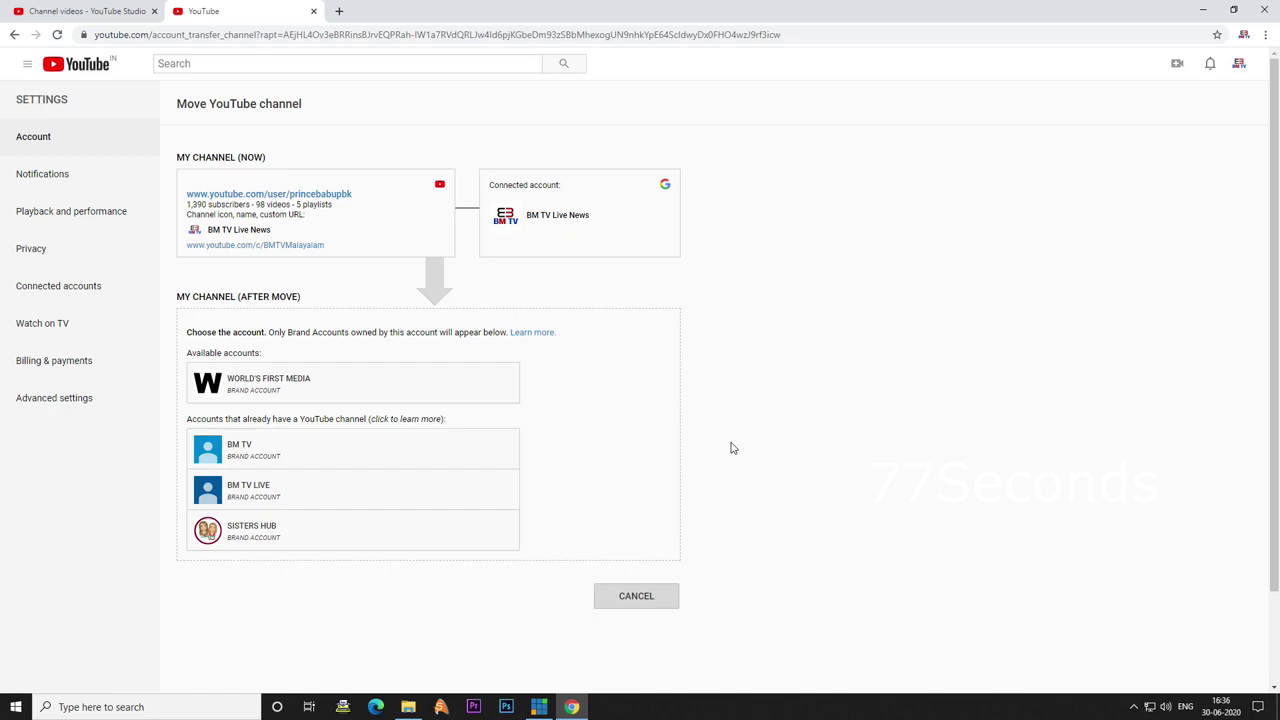
{"action": "left_click", "coordinate": [365, 490]}
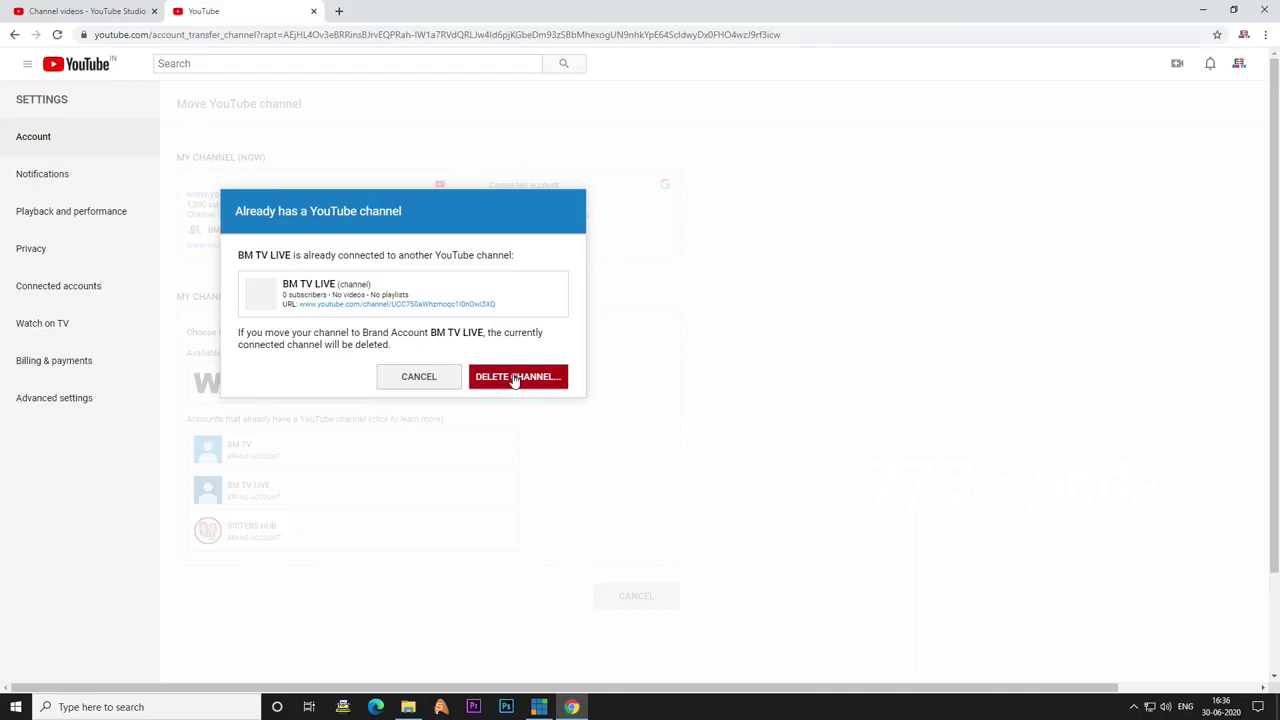
{"action": "left_click", "coordinate": [516, 377]}
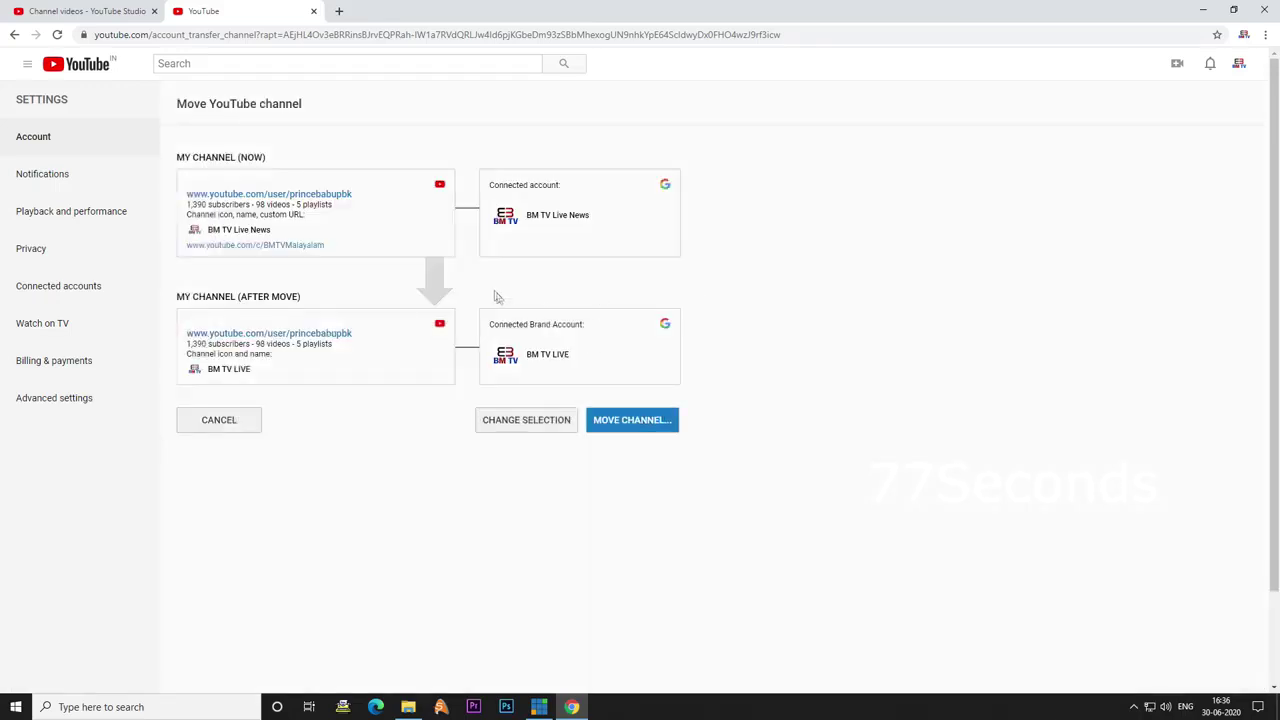
{"action": "left_click", "coordinate": [634, 421]}
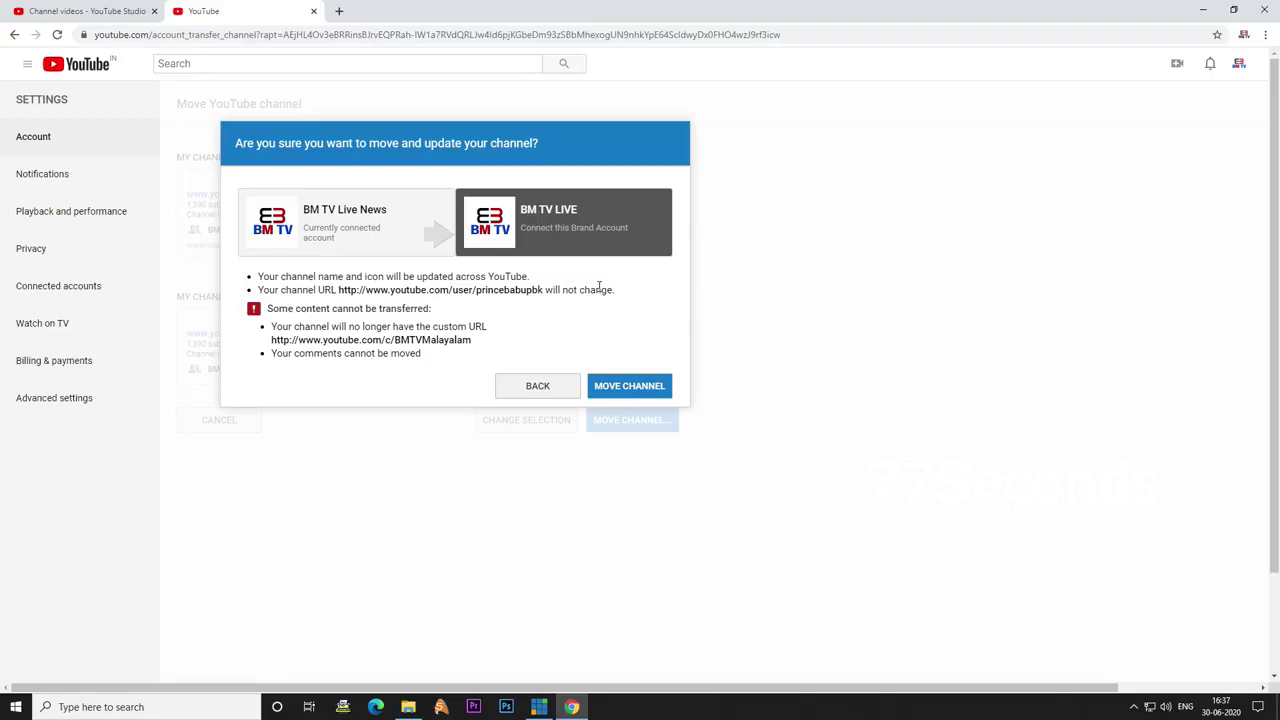
{"action": "left_click", "coordinate": [643, 385]}
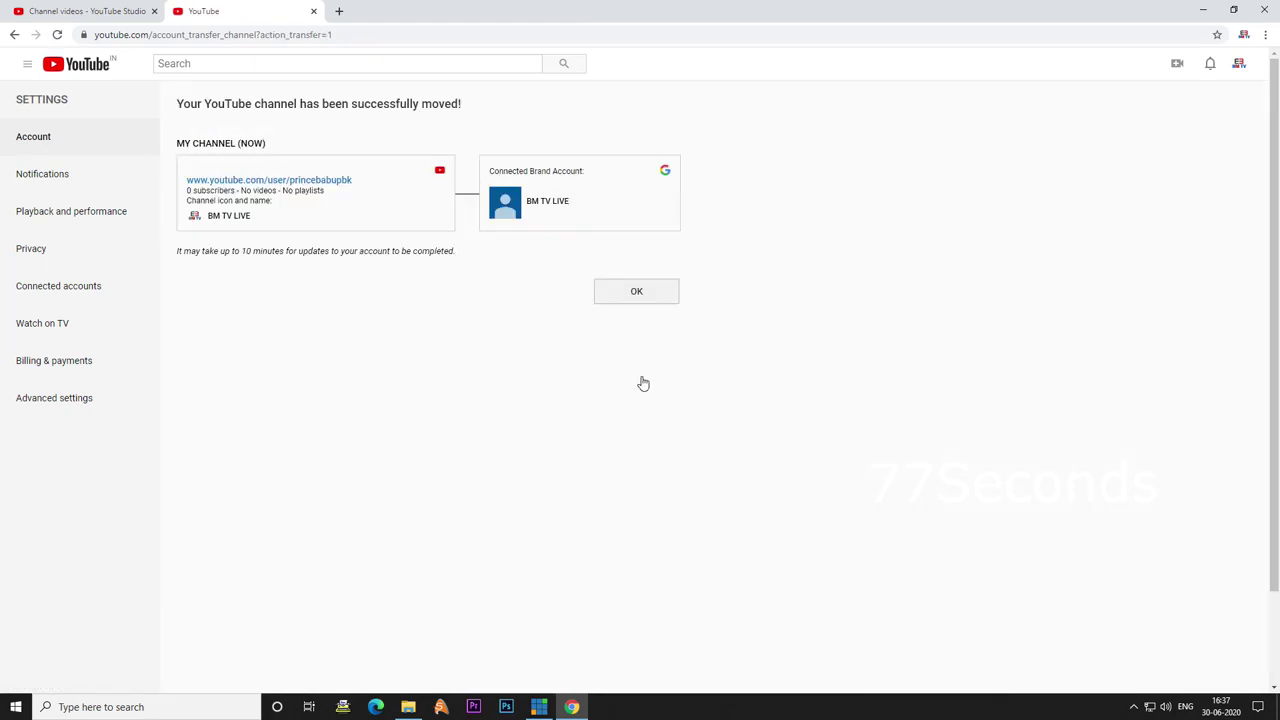
Step: Dismiss the move confirmation, switch to BM TV LIVE, and open its 1.39K-subscriber channel page
{"action": "left_click", "coordinate": [650, 297]}
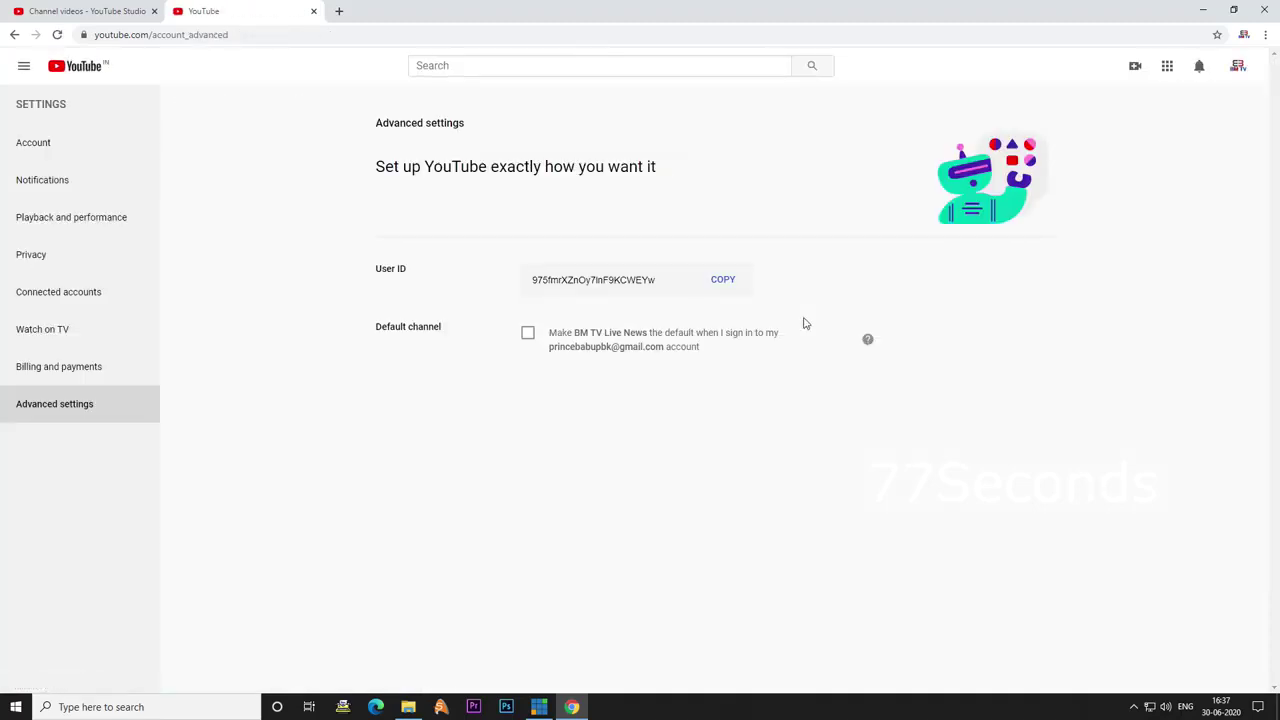
{"action": "left_click", "coordinate": [1237, 67]}
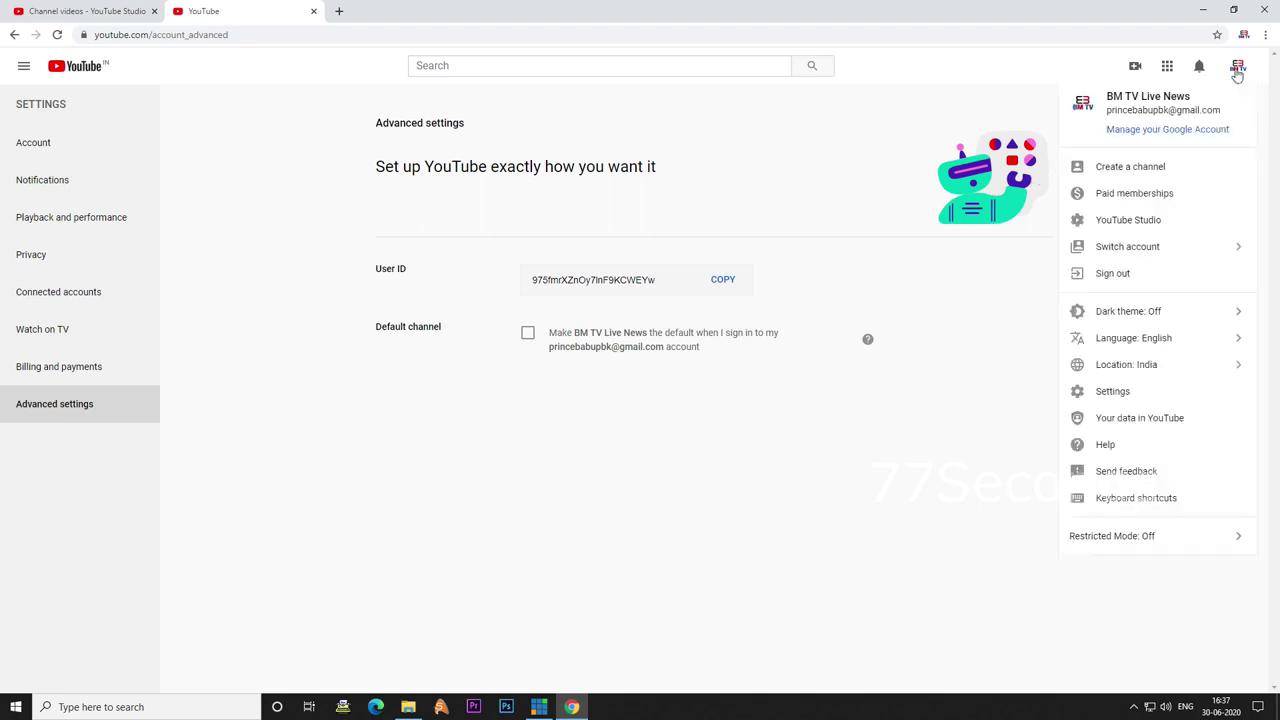
{"action": "left_click", "coordinate": [1207, 250]}
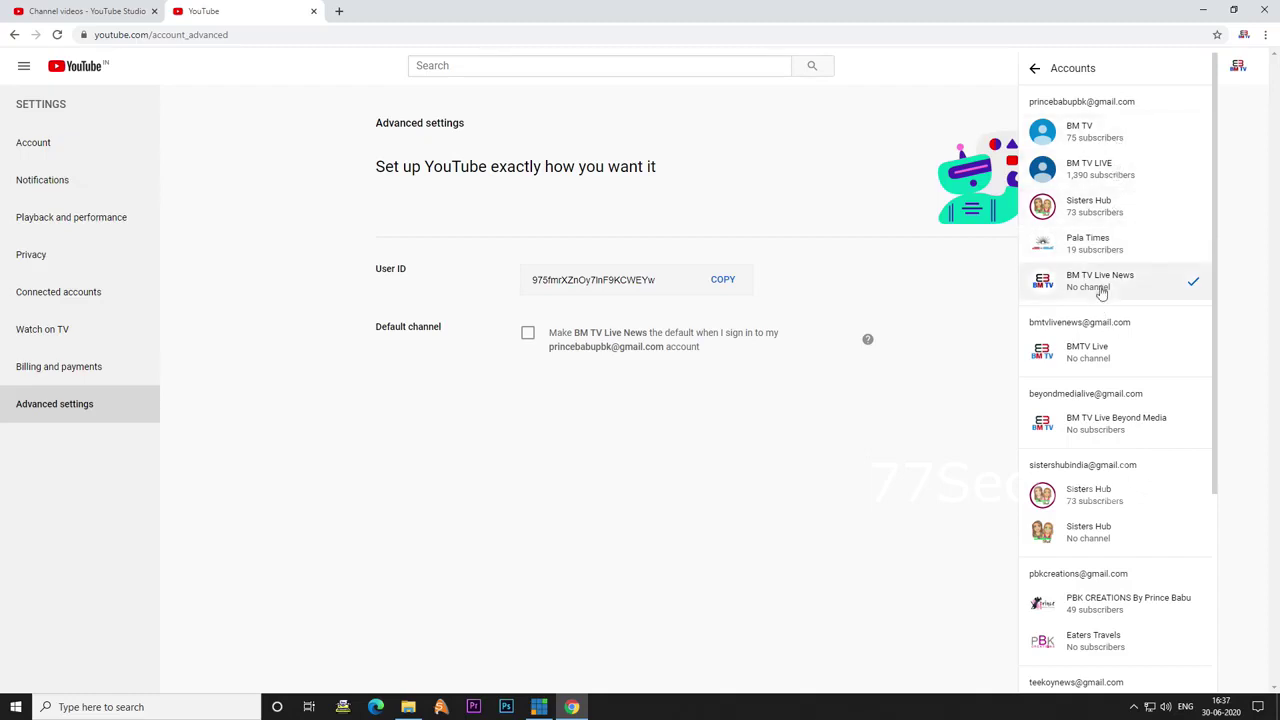
{"action": "left_click", "coordinate": [1107, 178]}
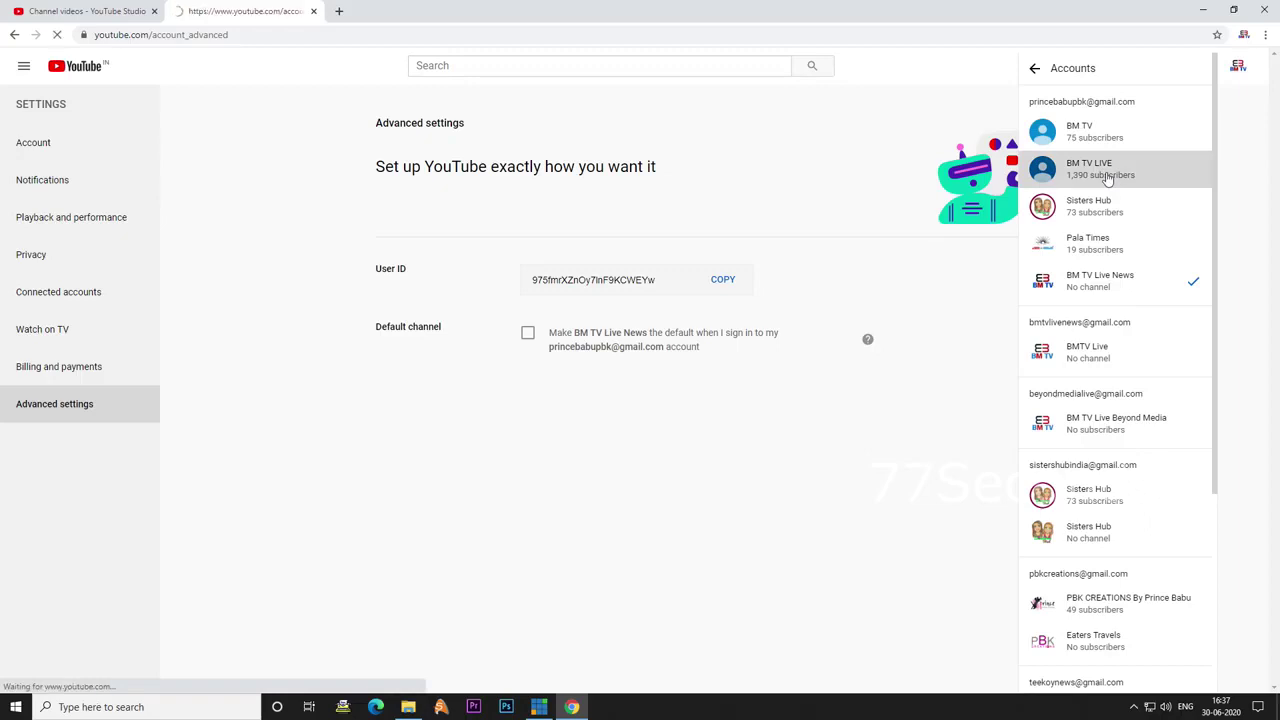
{"action": "left_click", "coordinate": [1237, 66]}
{"action": "left_click", "coordinate": [1165, 156]}
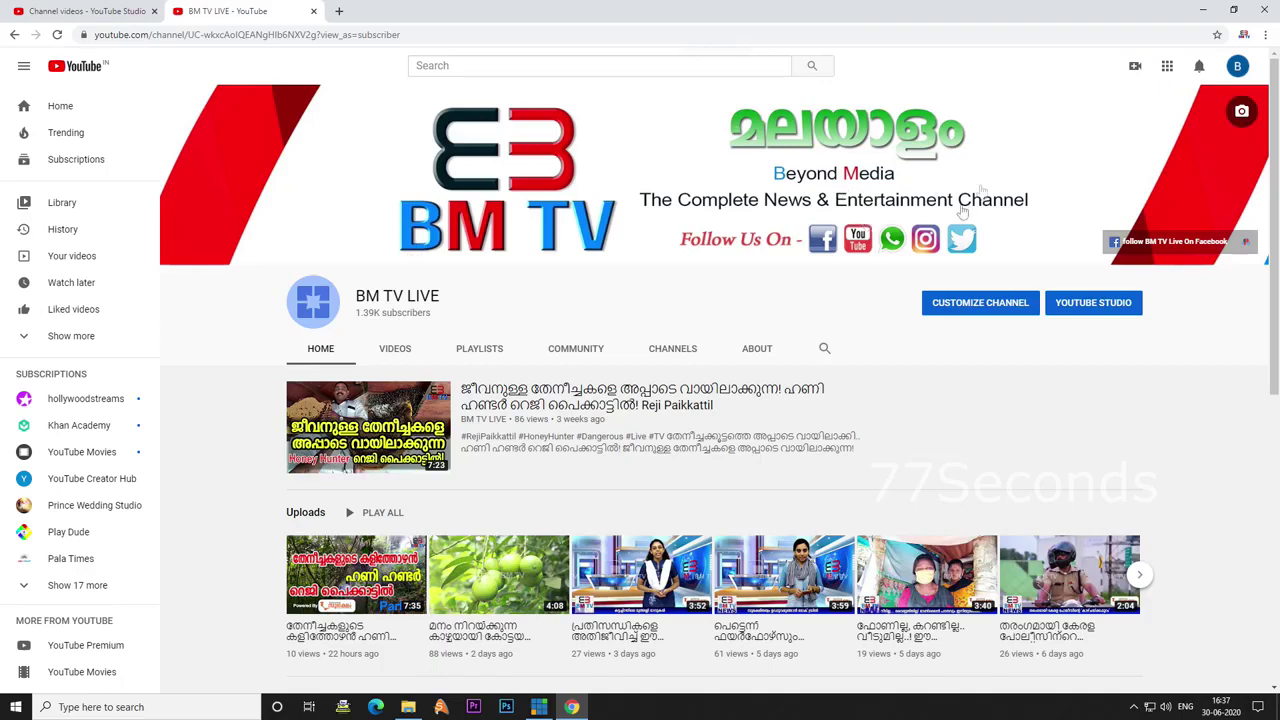
Step: Review BM TV LIVE's About details, then open its uploaded videos list in YouTube Studio
{"action": "left_click", "coordinate": [760, 350]}
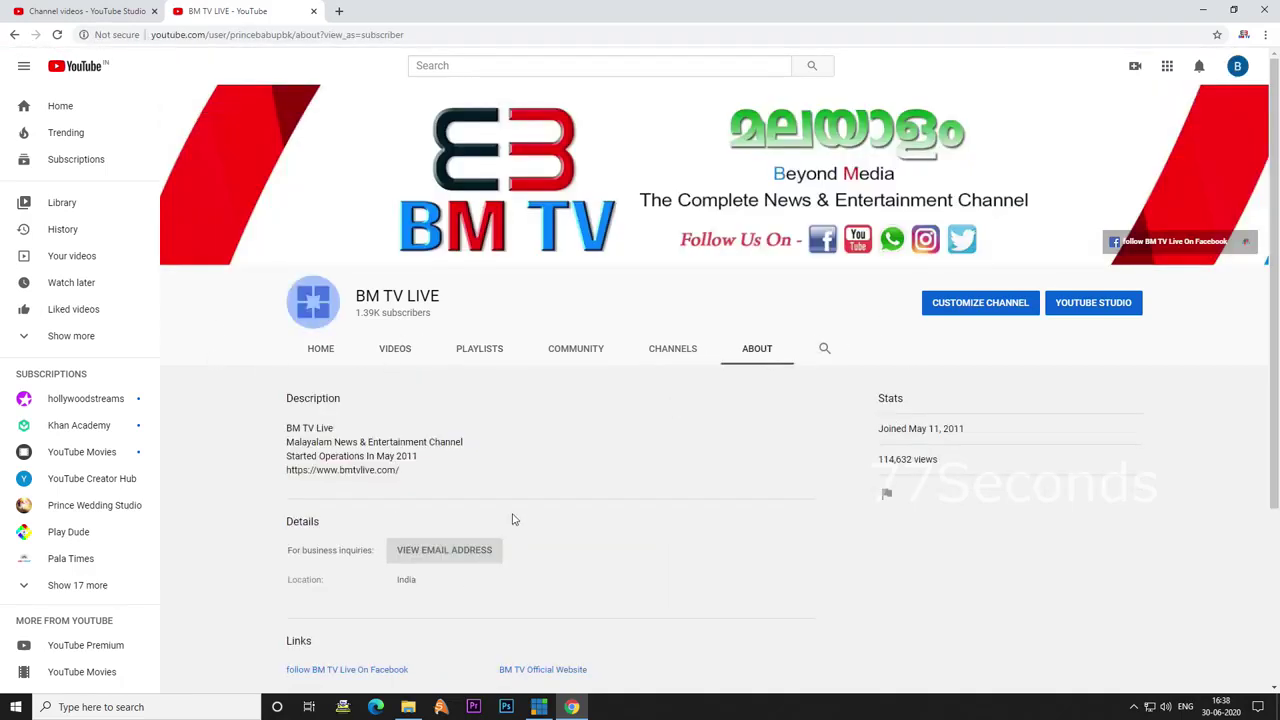
{"action": "left_click", "coordinate": [971, 311]}
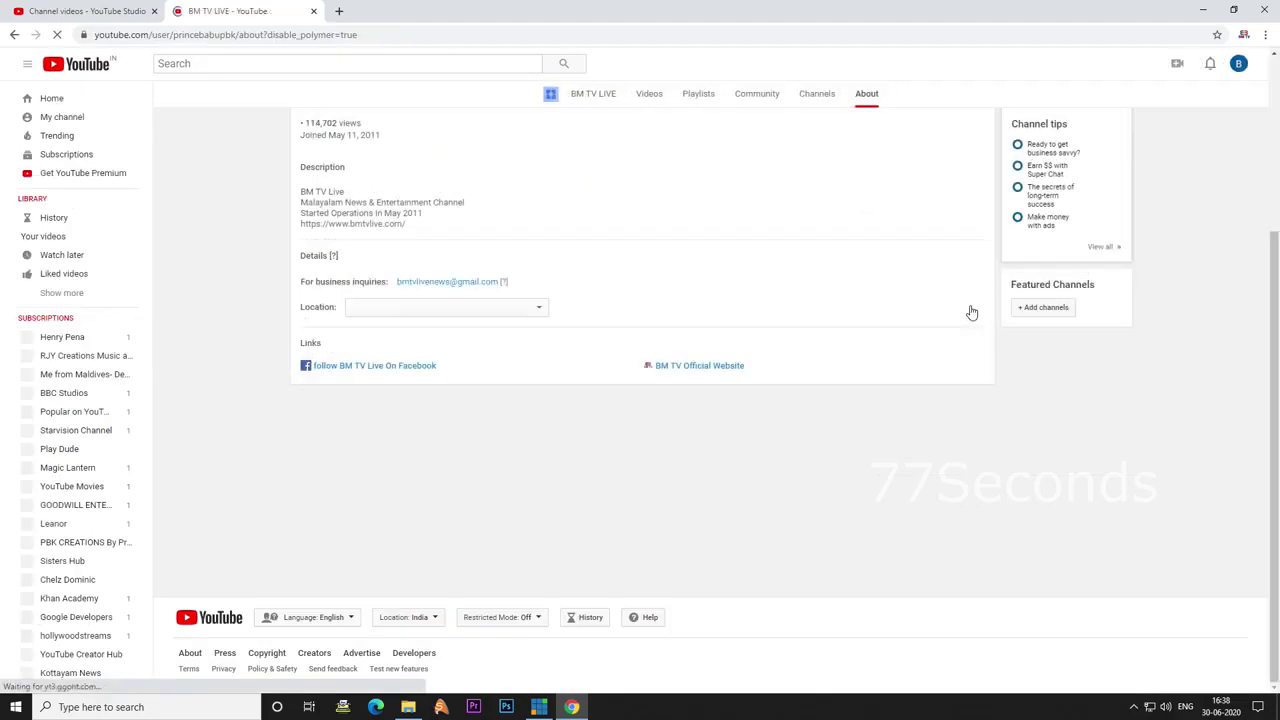
{"action": "scroll", "coordinate": [750, 204], "scroll_direction": "up", "scroll_amount": 2}
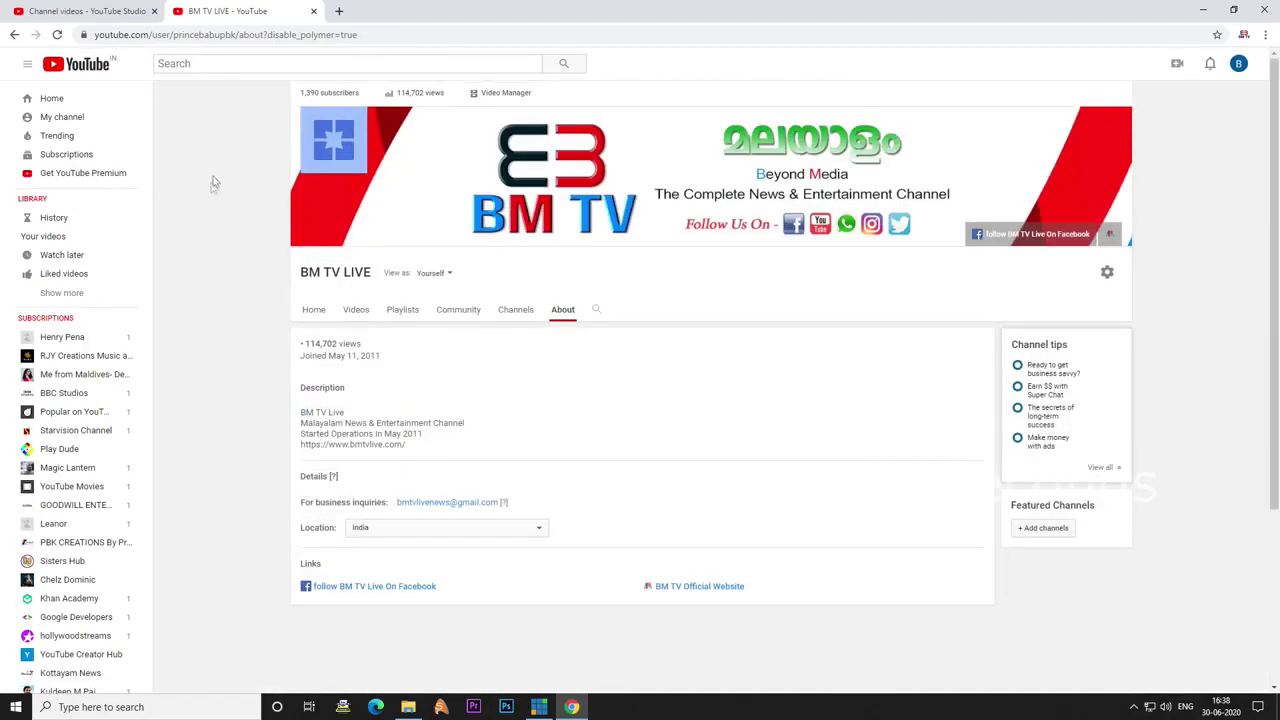
{"action": "left_click", "coordinate": [498, 93]}
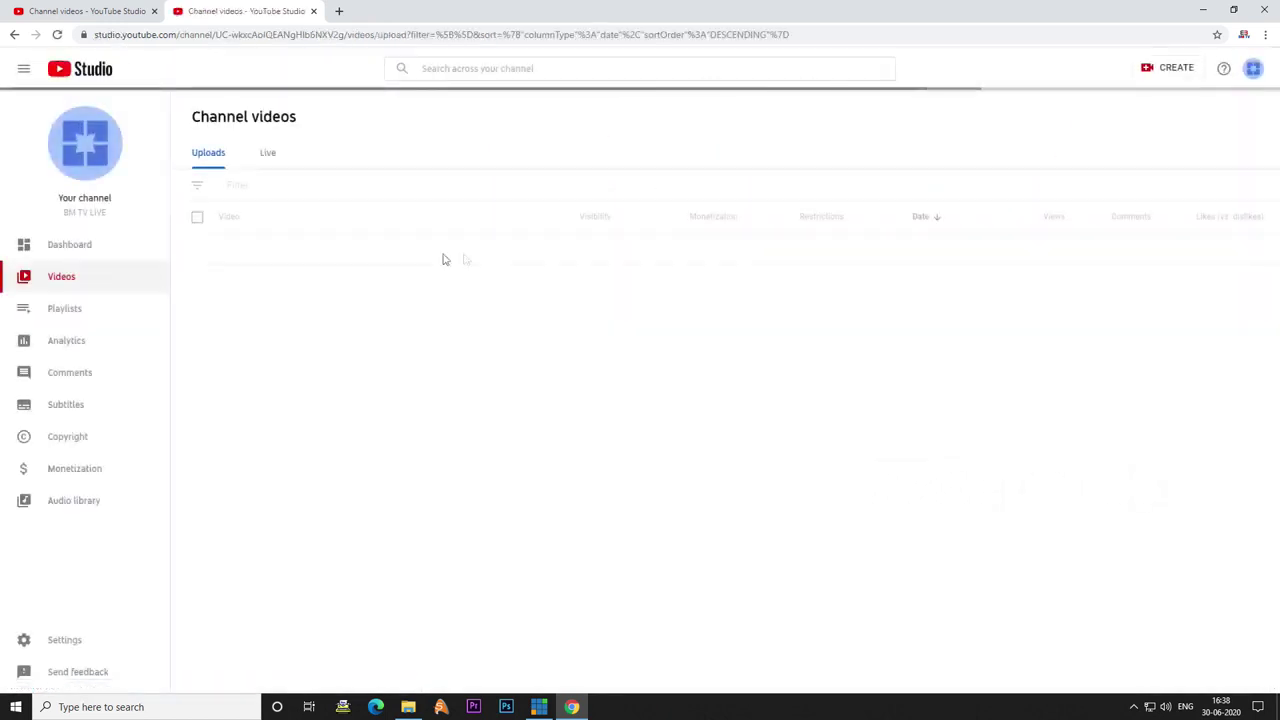
Step: Check BM TV LIVE's Monetization and Analytics pages to confirm the 1,390 subscribers carried over
{"action": "left_click", "coordinate": [90, 467]}
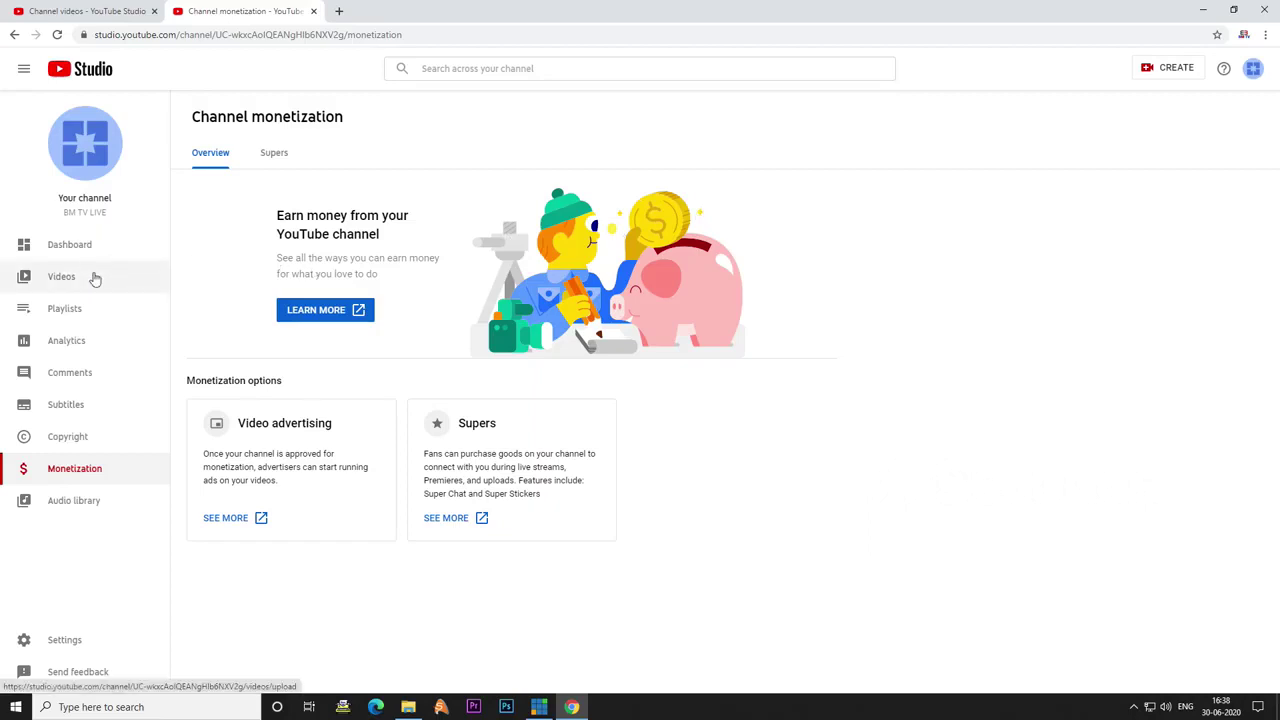
{"action": "left_click", "coordinate": [67, 345]}
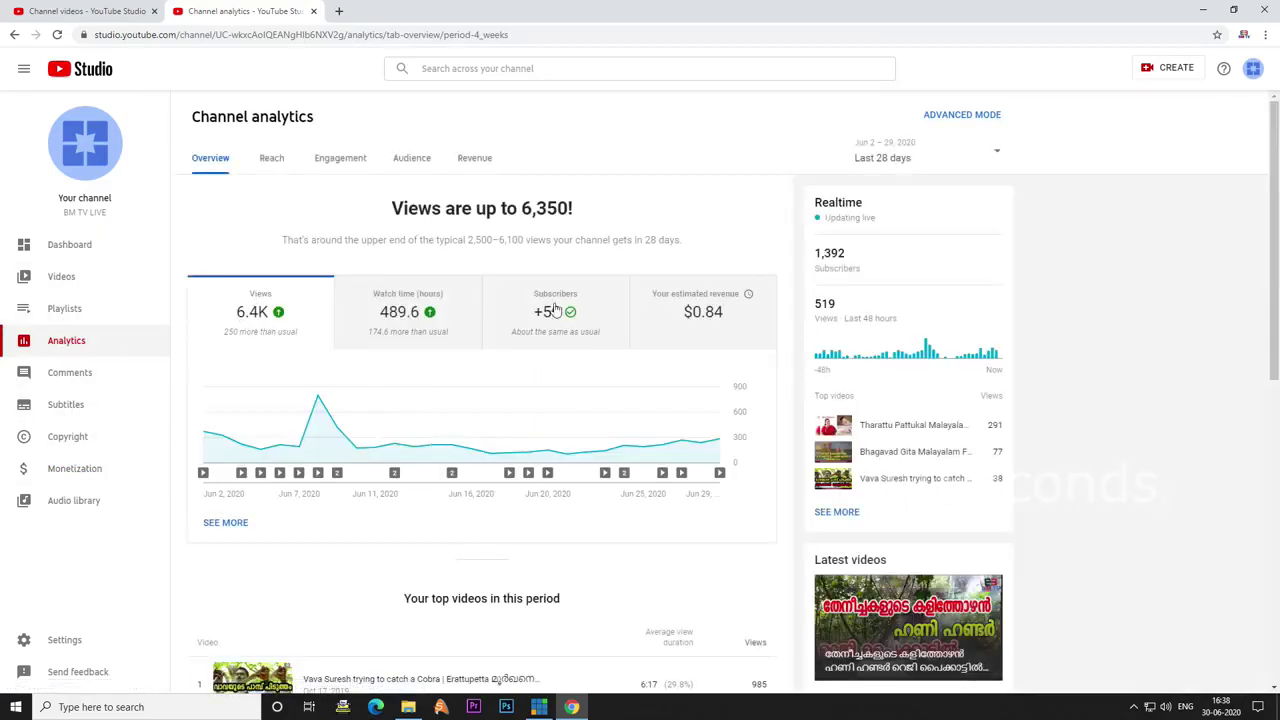
{"action": "scroll", "coordinate": [706, 366], "scroll_direction": "down", "scroll_amount": 4}
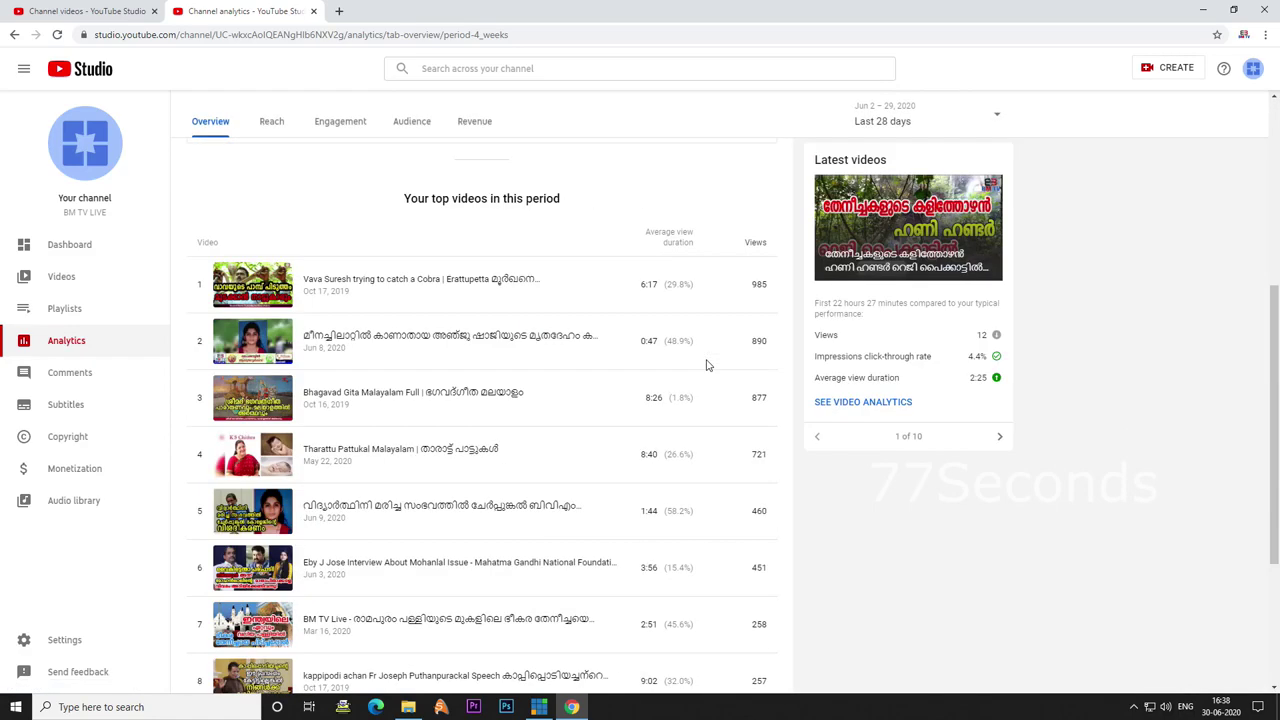
{"action": "scroll", "coordinate": [706, 366], "scroll_direction": "up", "scroll_amount": 4}
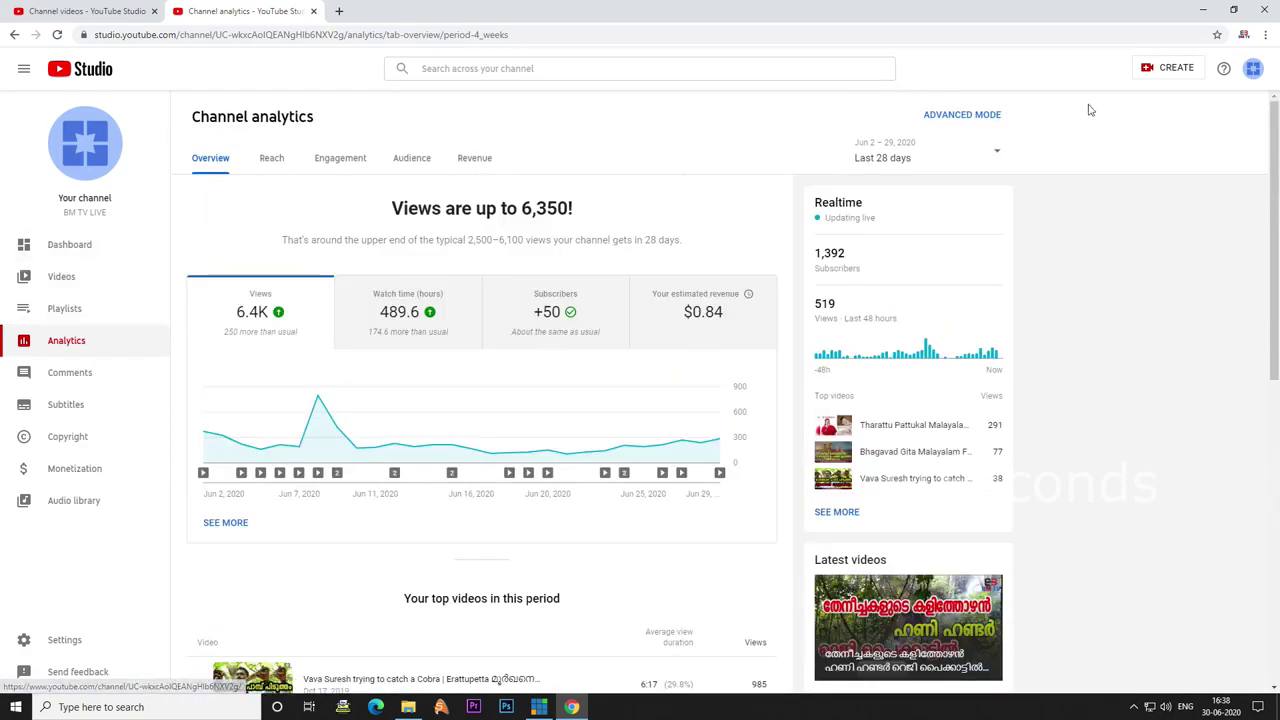
Step: Switch to the BM TV Live News account, which now has no channel
{"action": "left_click", "coordinate": [1252, 68]}
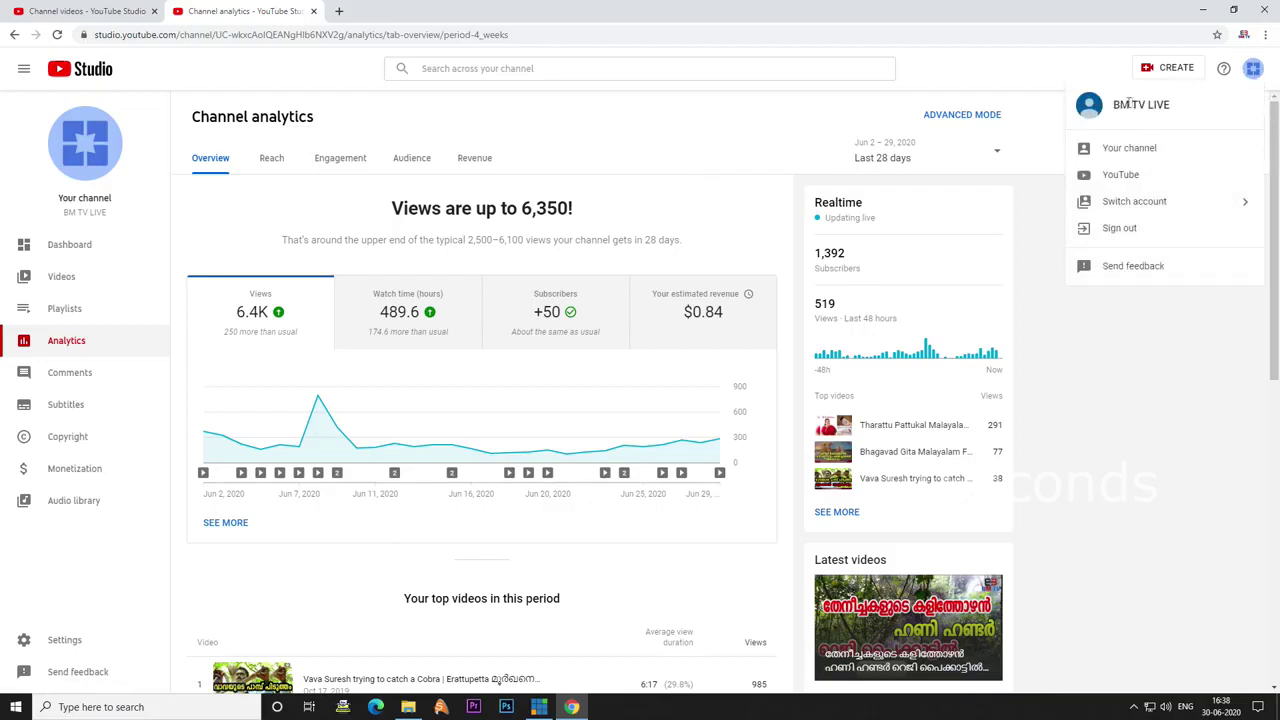
{"action": "left_click", "coordinate": [1194, 201]}
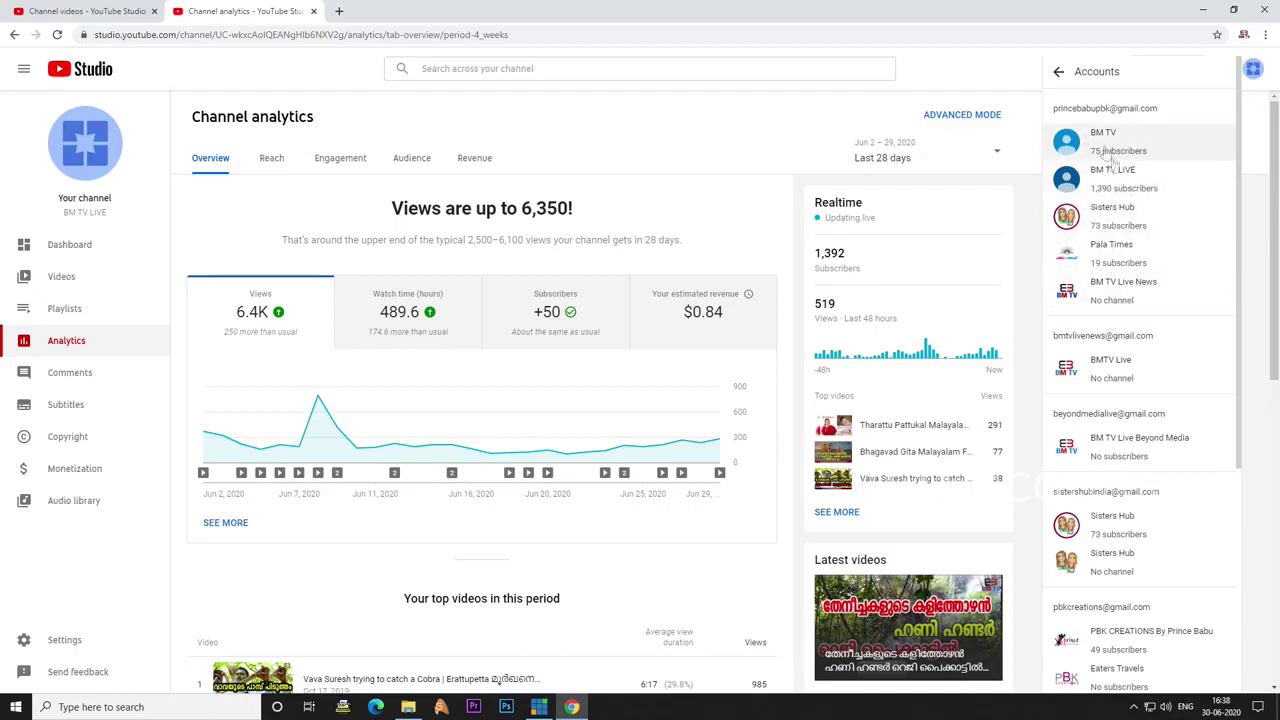
{"action": "left_click", "coordinate": [1028, 131]}
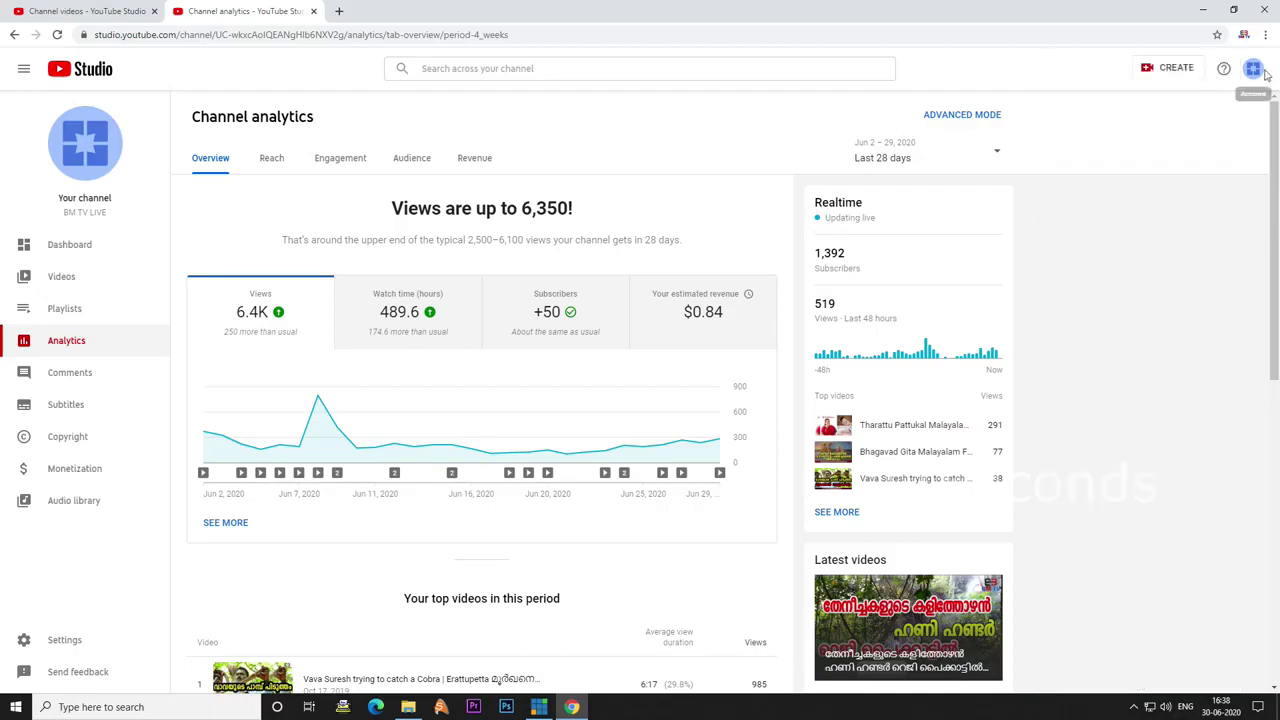
{"action": "left_click", "coordinate": [1251, 68]}
{"action": "left_click", "coordinate": [1206, 204]}
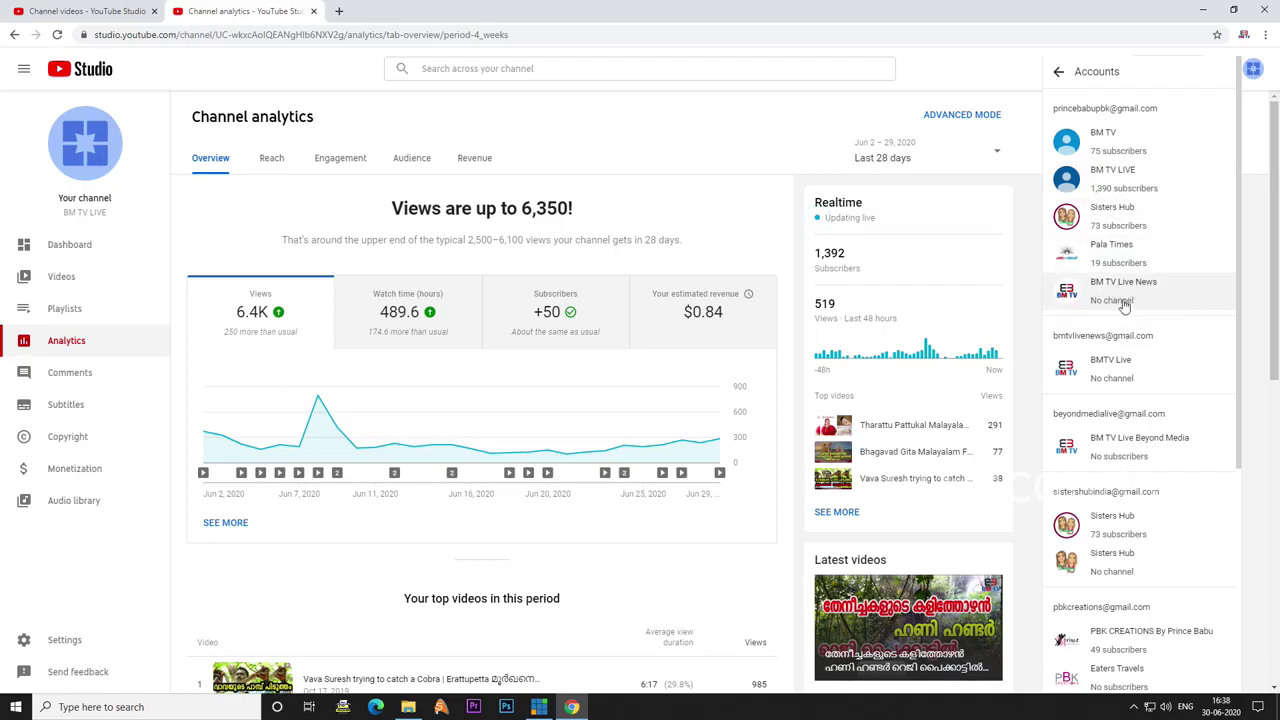
{"action": "left_click", "coordinate": [1116, 297]}
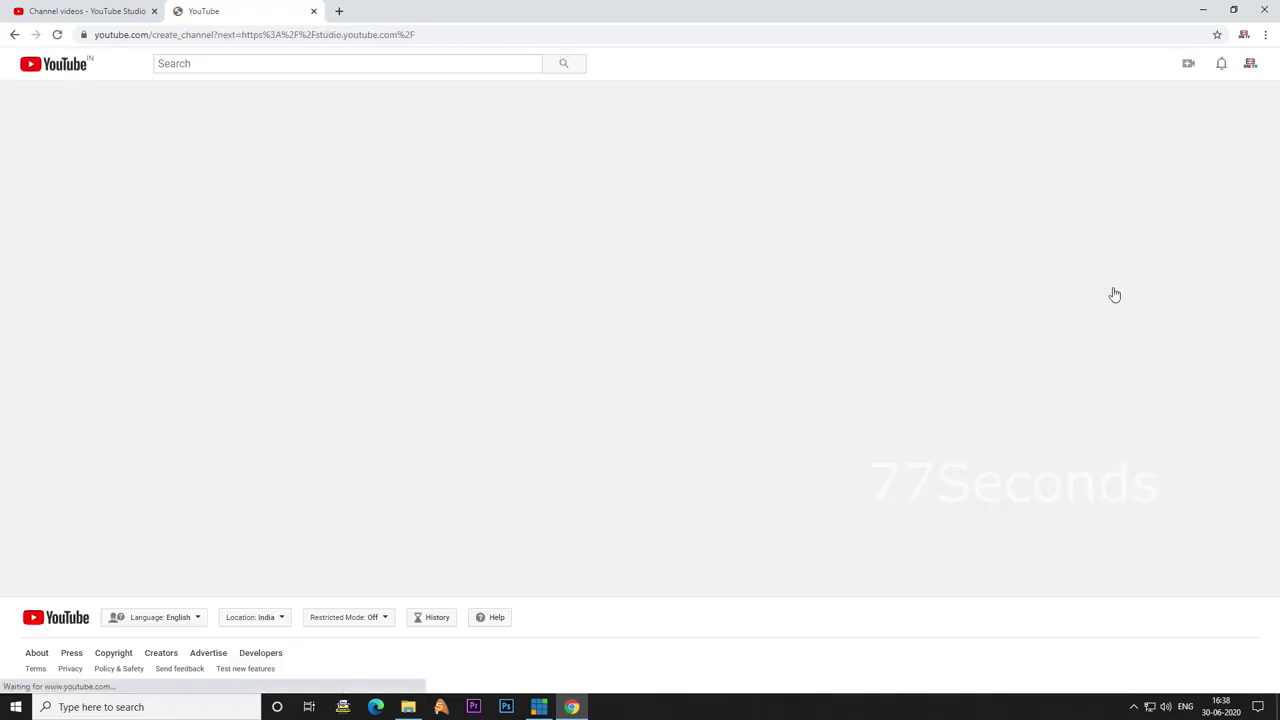